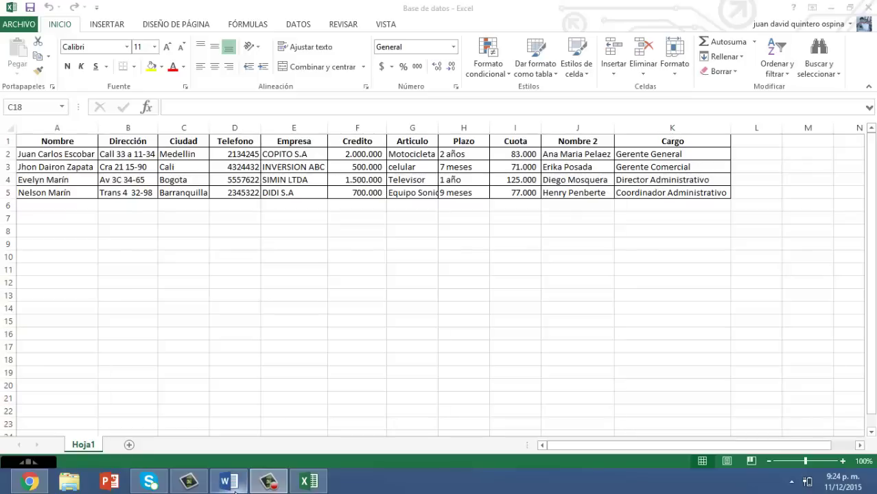
Switch from the Base de datos workbook to the Word letter Documento2
left_click(227, 483)
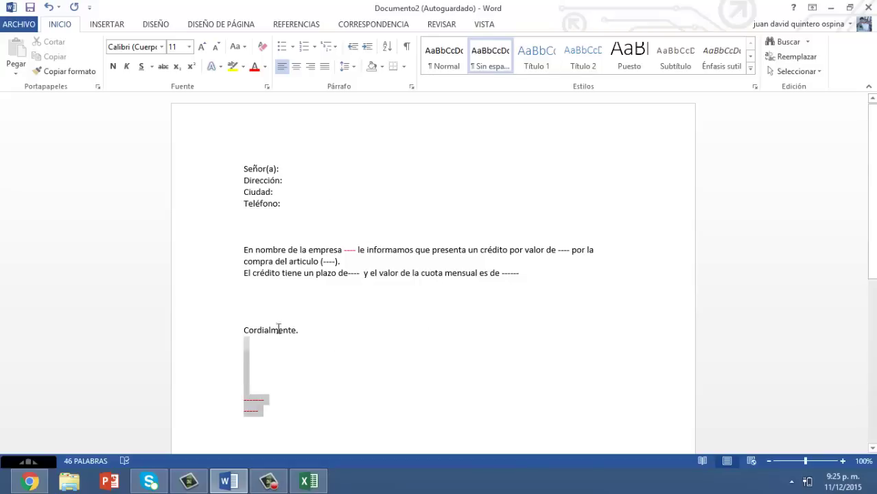
Bold the letter text from Señor(a): to Cordialmente, then return to the Excel client list
left_click_drag(296, 410, 253, 274)
left_click(294, 297)
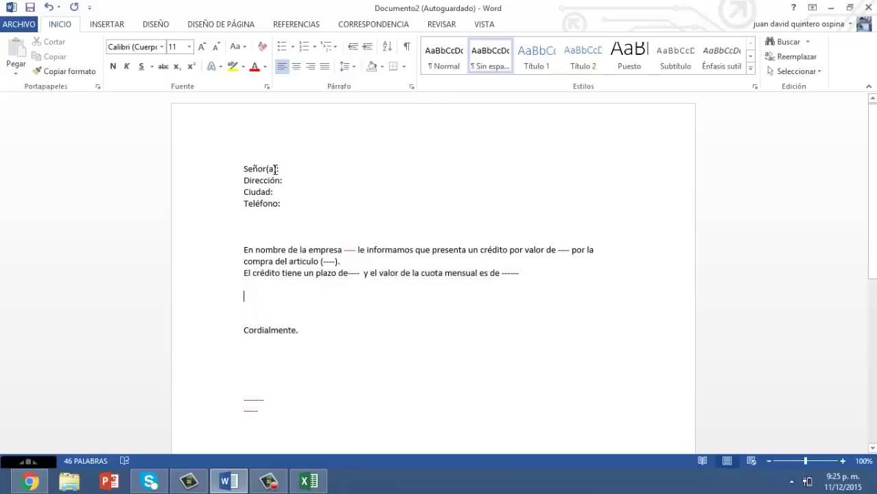
left_click_drag(243, 159, 281, 427)
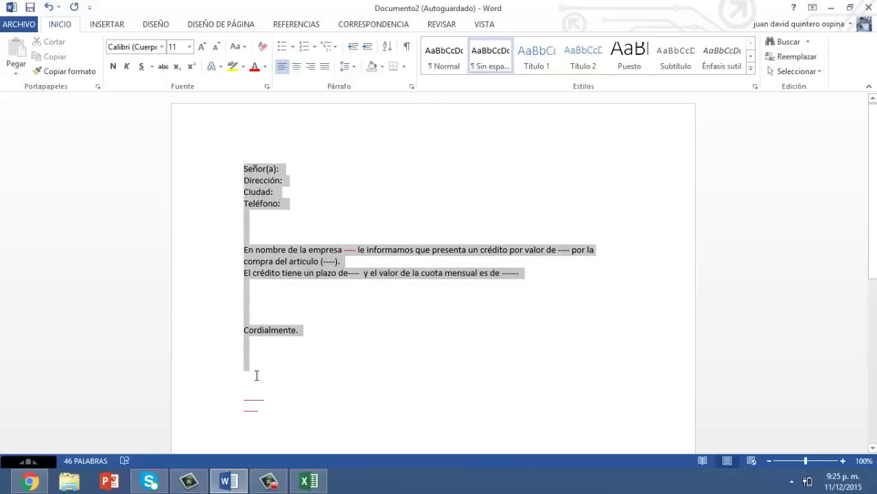
left_click(283, 412)
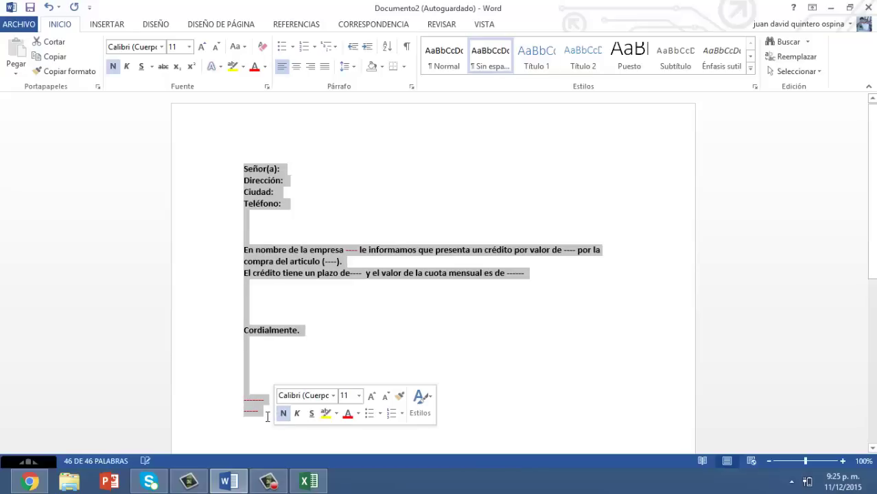
left_click(272, 412)
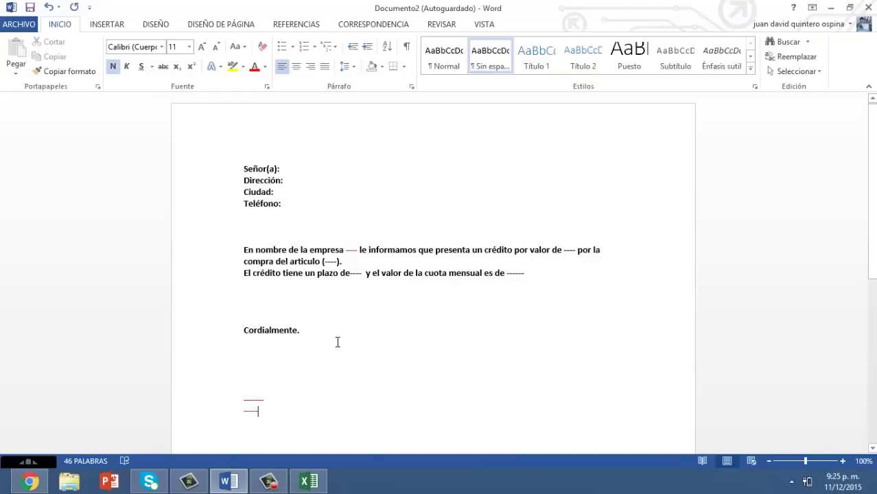
left_click(309, 481)
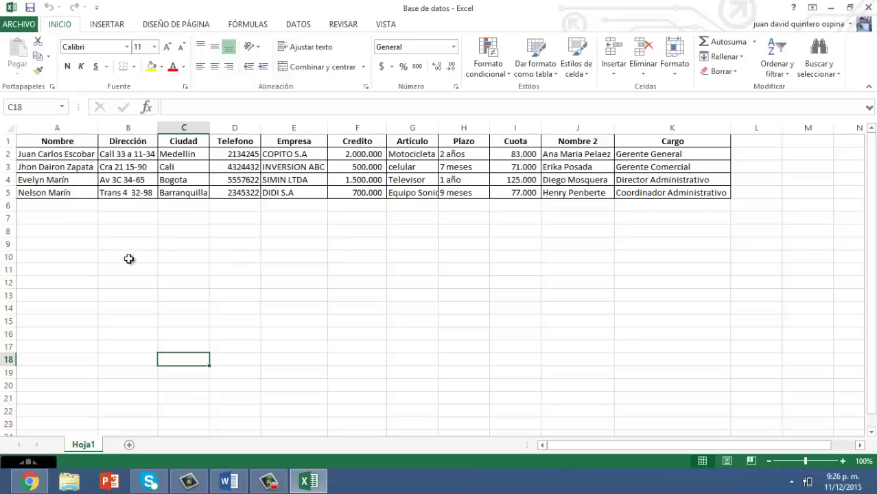
Save the workbook as 'Base de datos' in Escritorio, overwriting the existing copy
left_click(229, 481)
left_click(302, 484)
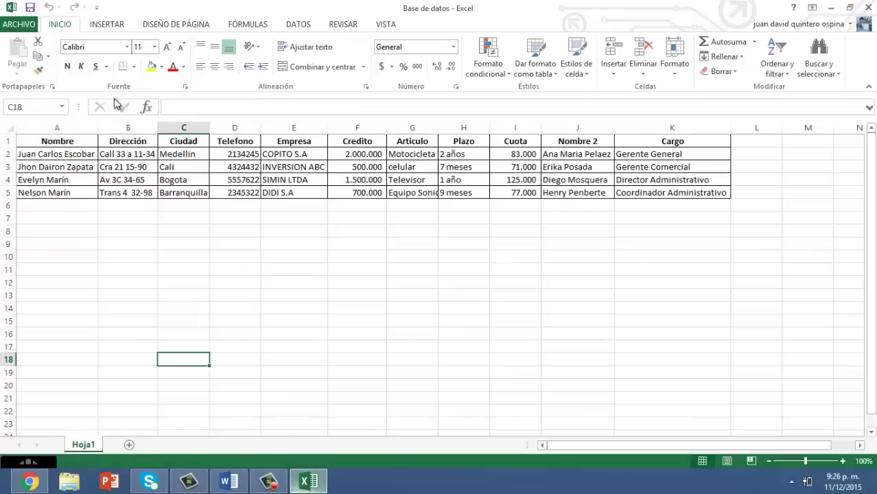
left_click(171, 206)
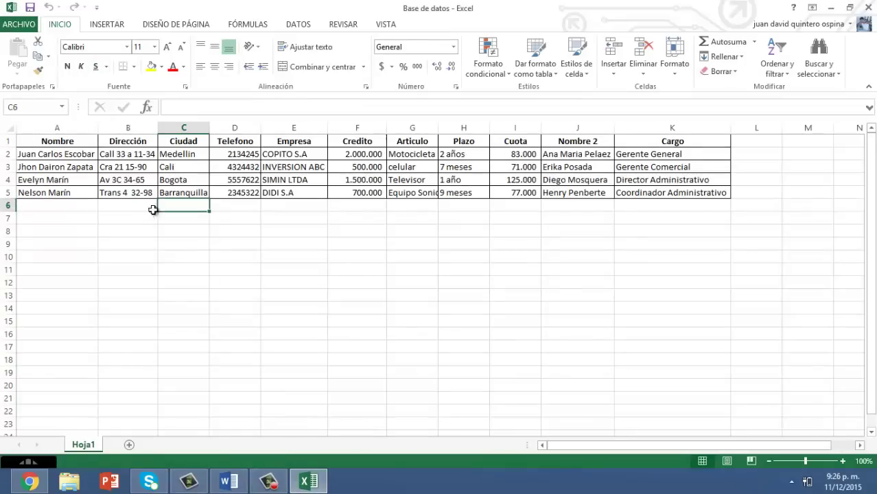
left_click(21, 26)
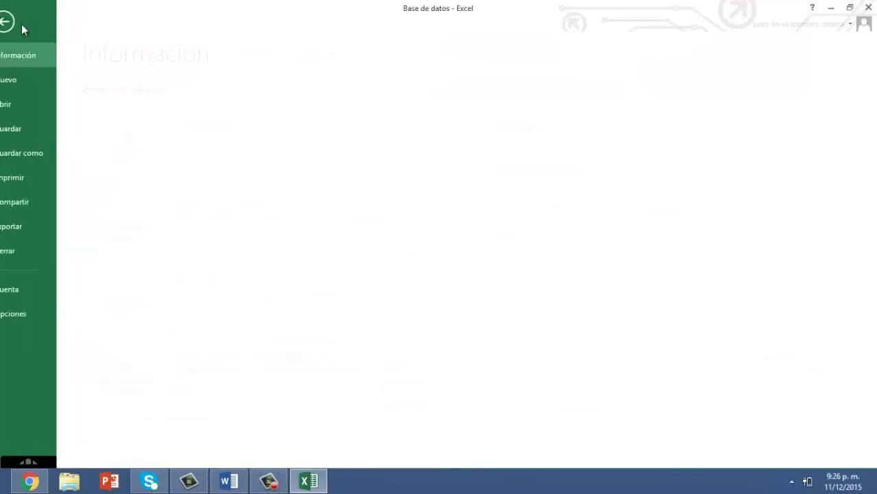
left_click(37, 151)
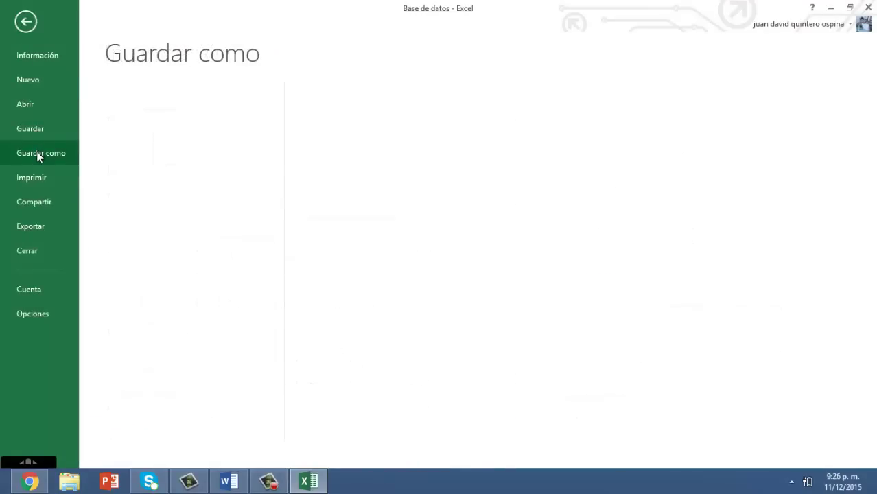
left_click(330, 136)
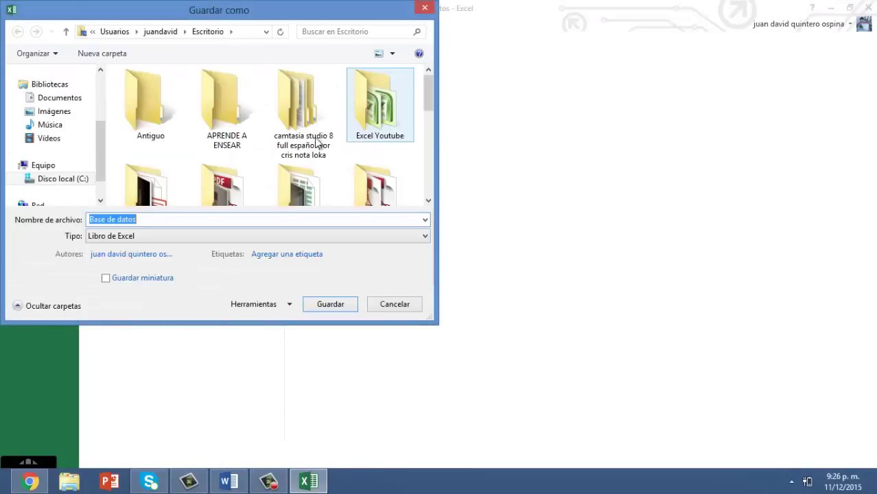
scroll(100, 162, "up", 3)
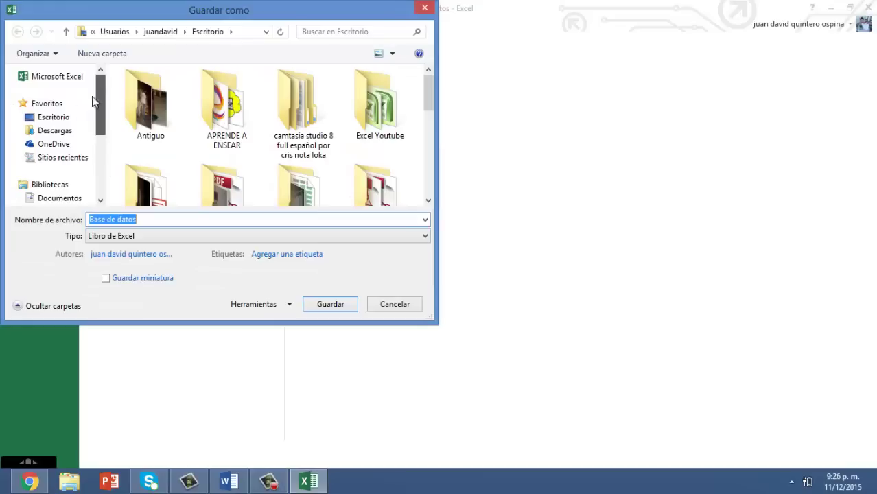
left_click(61, 118)
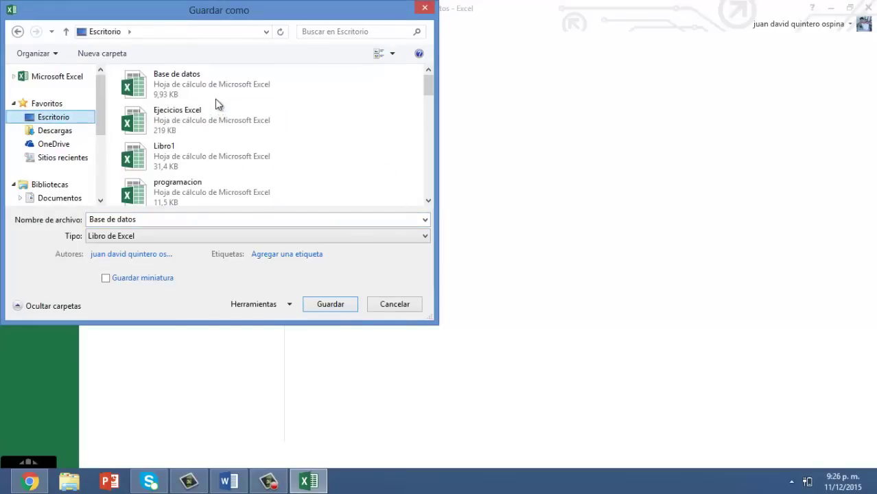
left_click(329, 306)
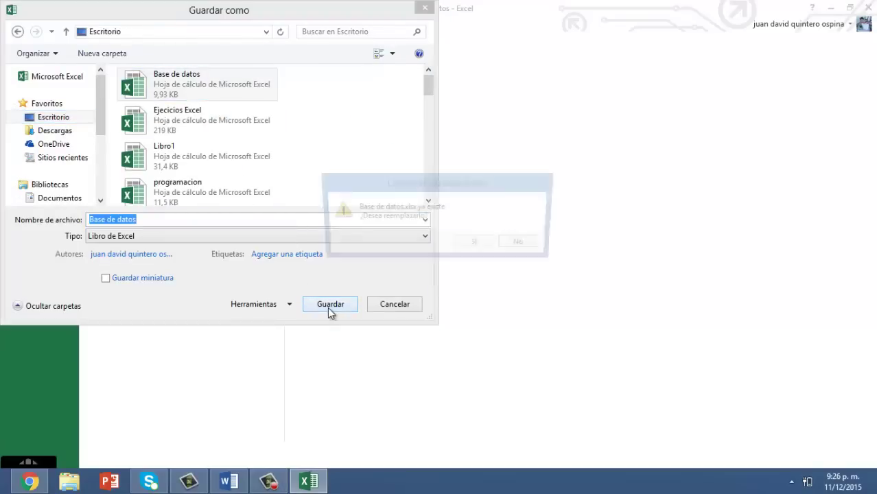
left_click(474, 245)
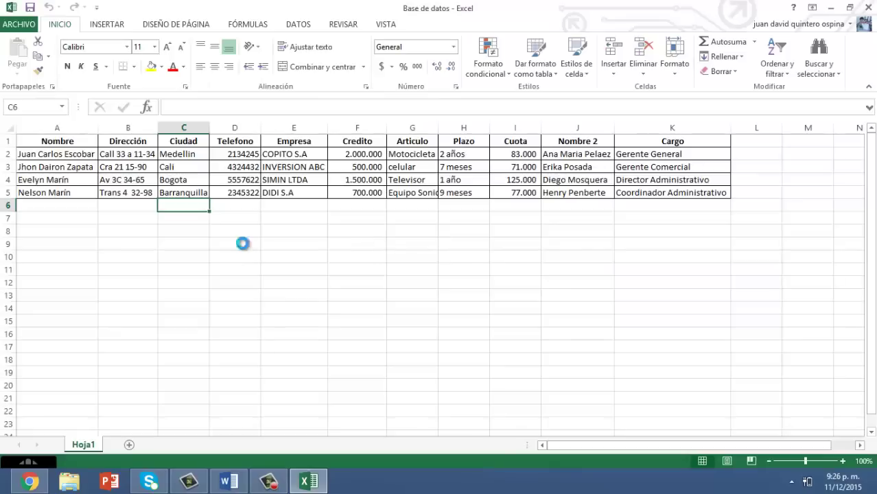
key("Down")
key("Down")
key("Down")
key("Down")
key("Down")
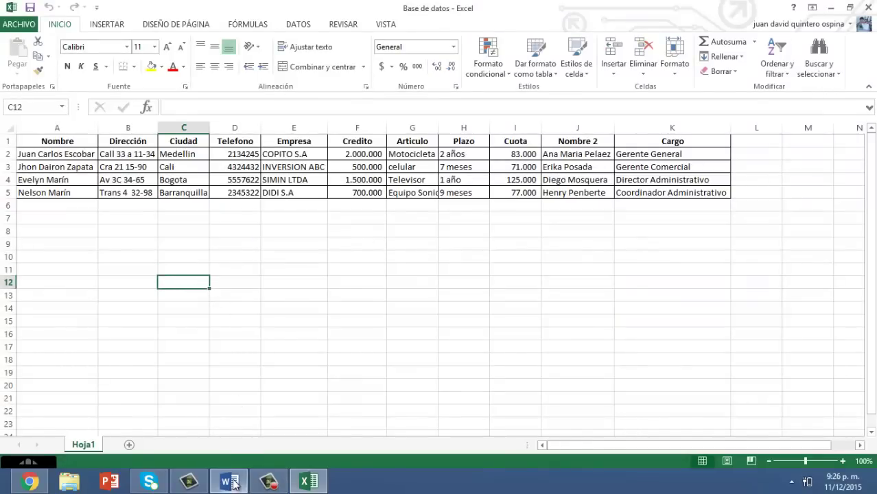
Choose the Desktop's Base de datos workbook as the letter's existing recipient list
left_click(229, 481)
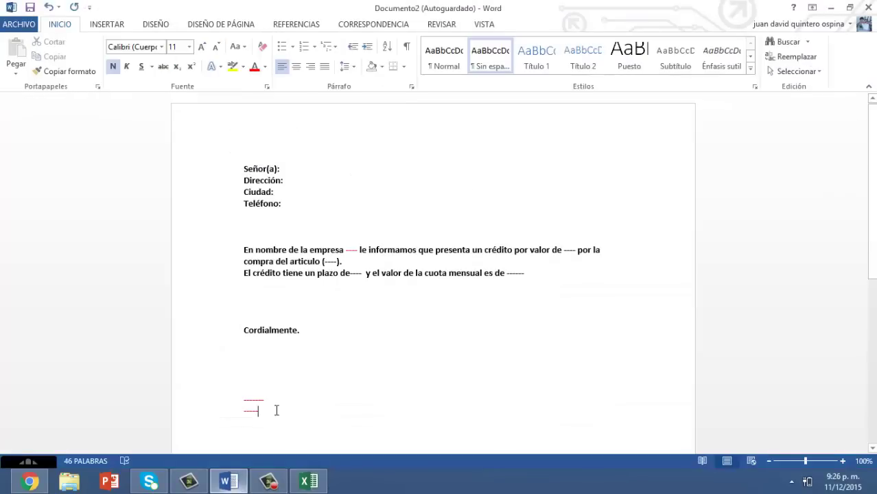
left_click(288, 168)
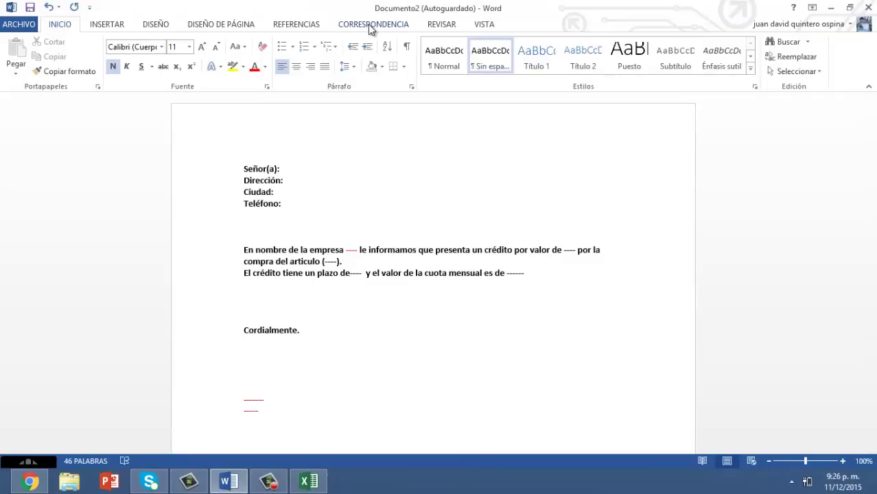
left_click(369, 24)
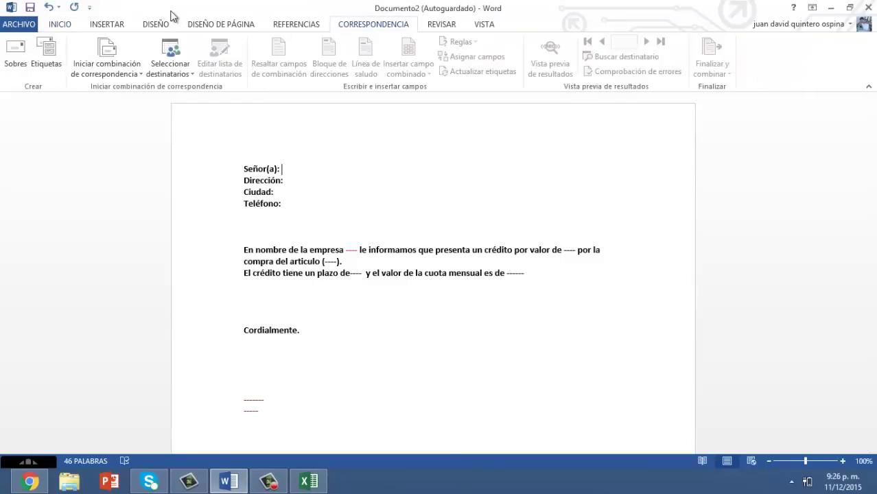
left_click(180, 74)
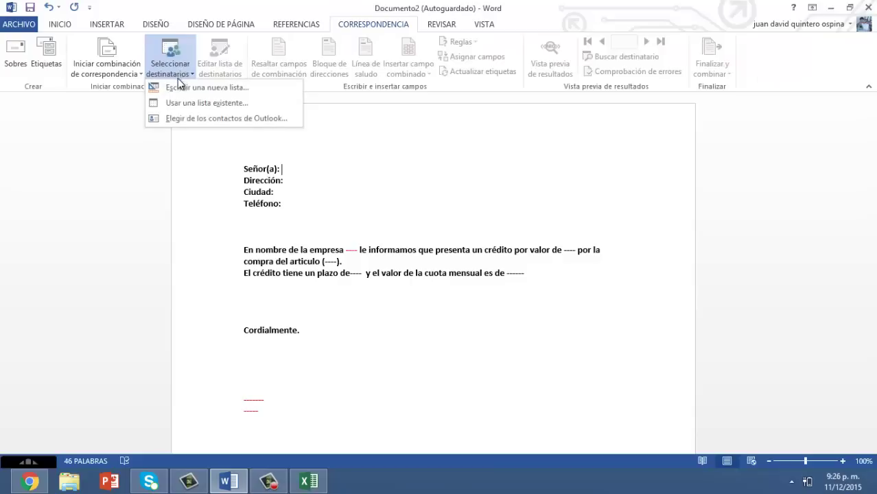
left_click(182, 102)
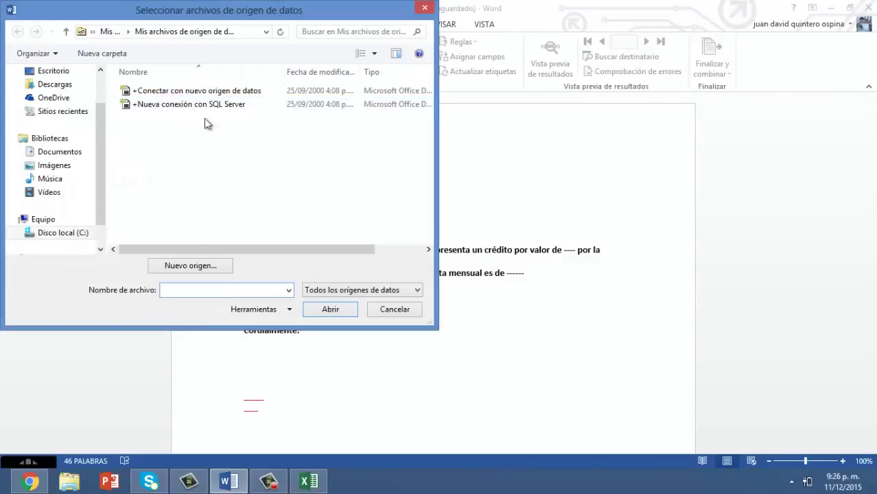
left_click(58, 72)
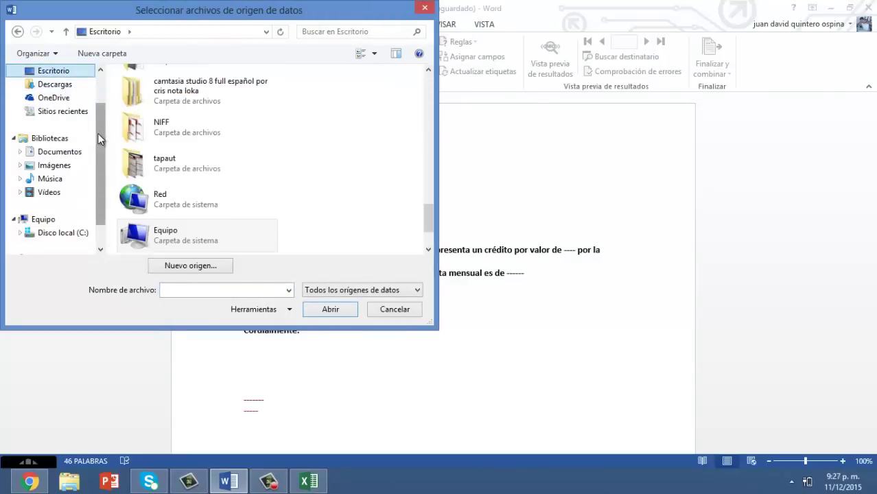
scroll(55, 137, "up", 1)
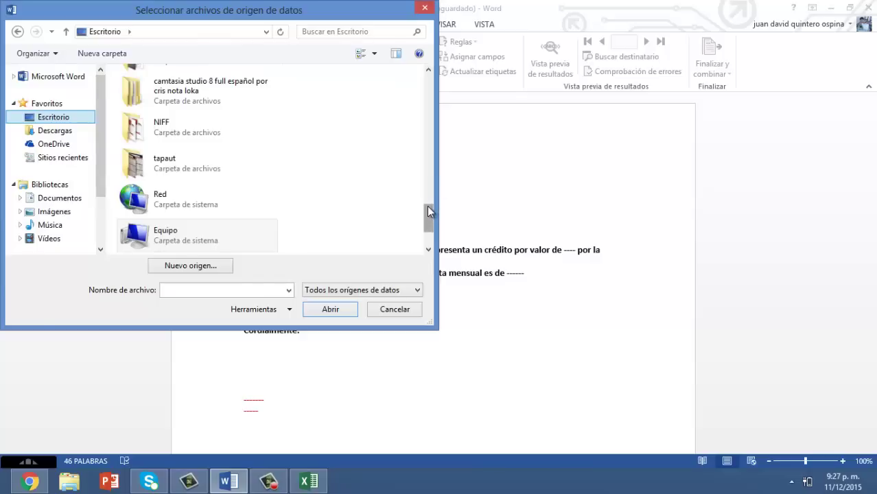
left_click_drag(428, 212, 428, 86)
left_click(206, 84)
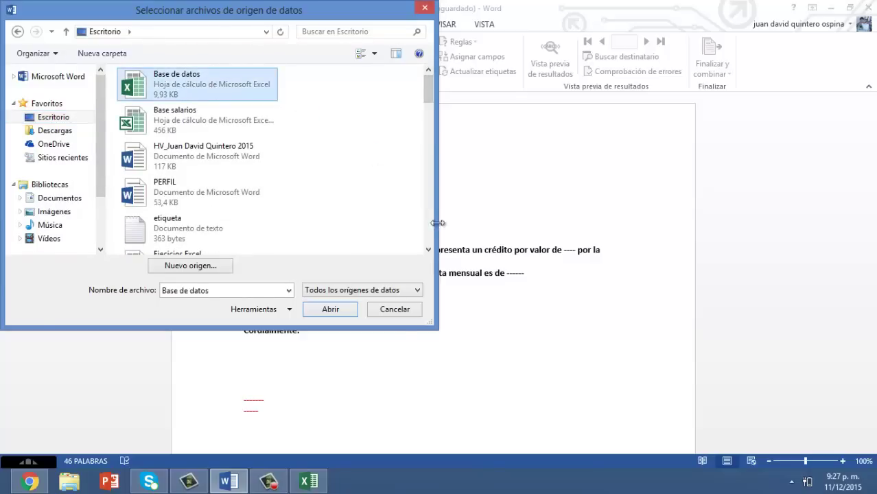
left_click(338, 313)
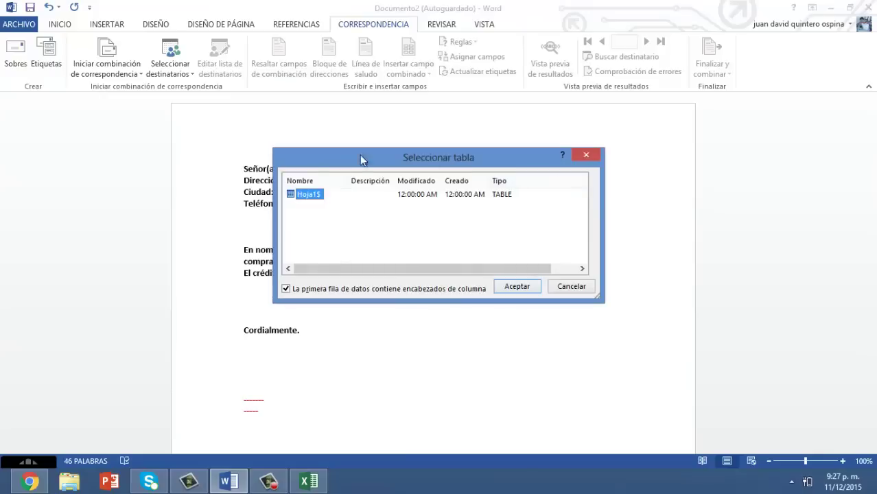
Link the Hoja1$ sheet and insert the Nombre and Dirección merge fields
left_click(517, 288)
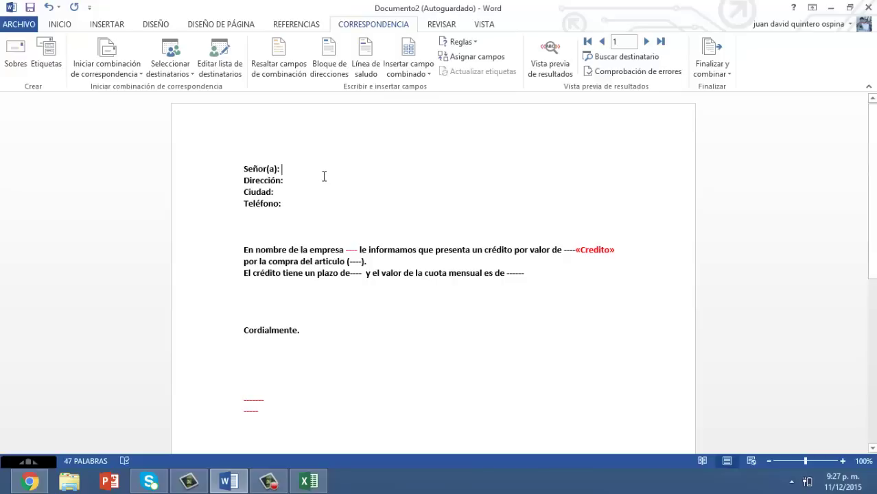
left_click(418, 71)
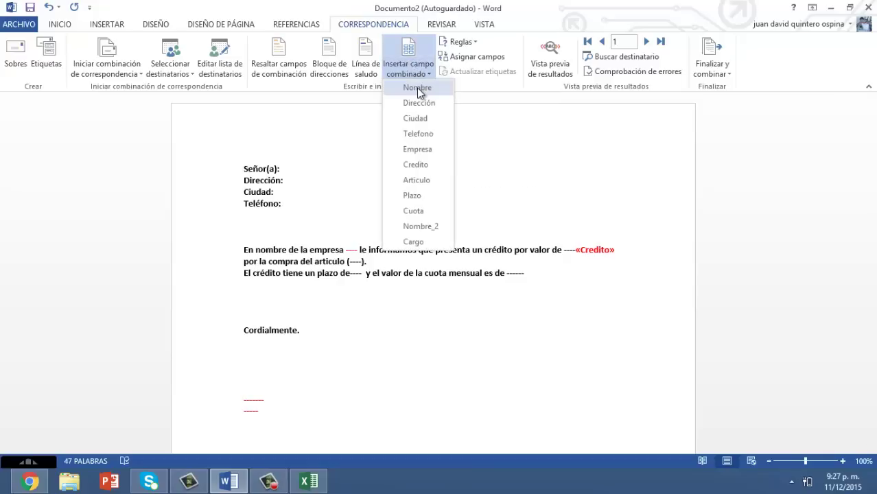
left_click(417, 88)
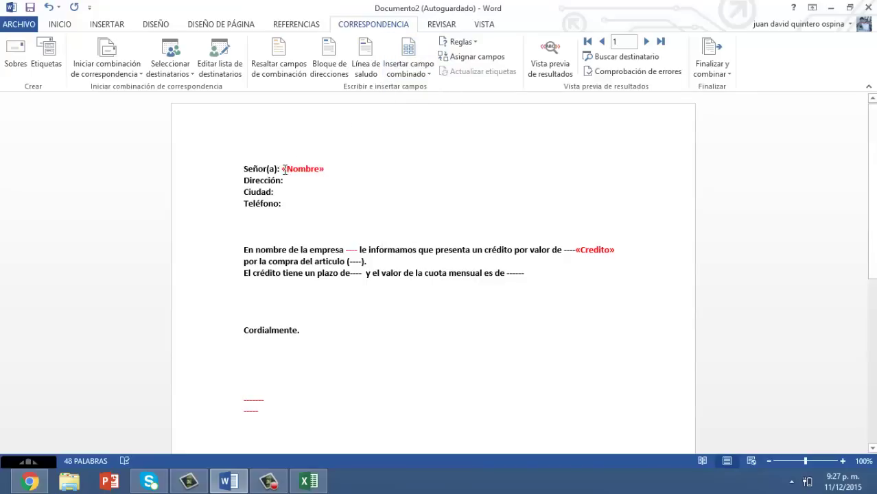
left_click(408, 71)
left_click(409, 103)
Insert the Ciudad and Telefono merge fields after Ciudad: and Teléfono:
left_click(301, 191)
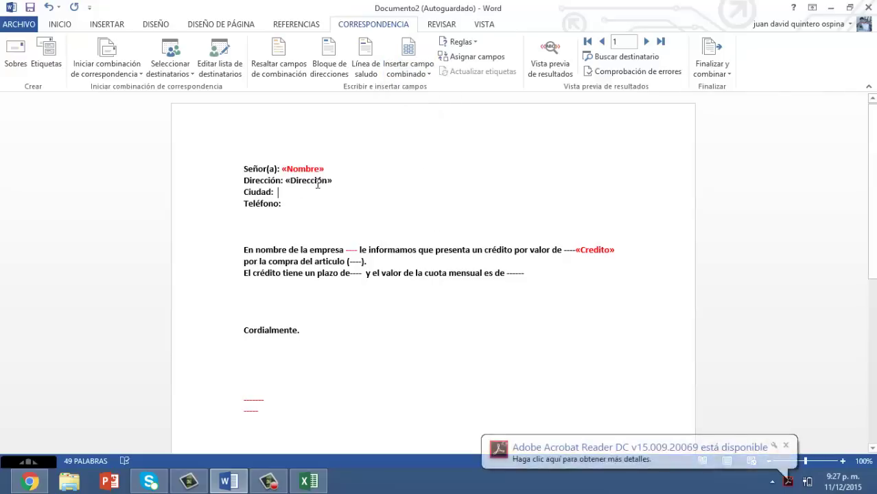
left_click(414, 61)
left_click(351, 201)
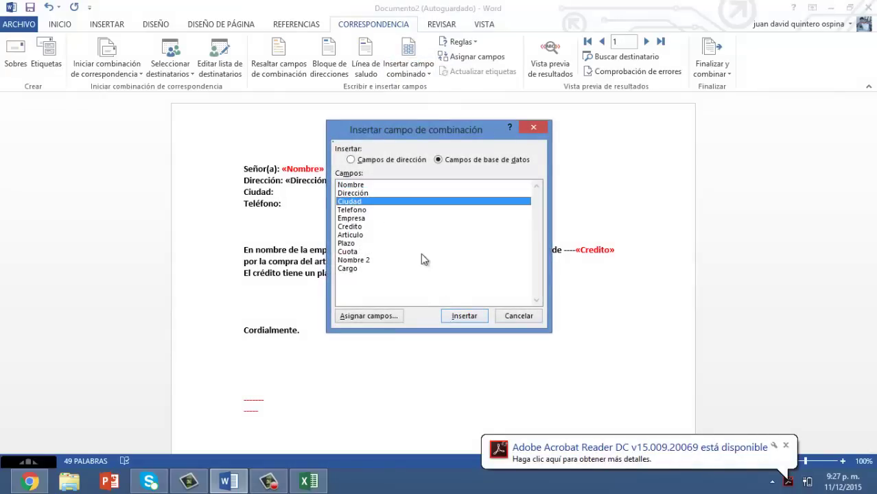
left_click(462, 317)
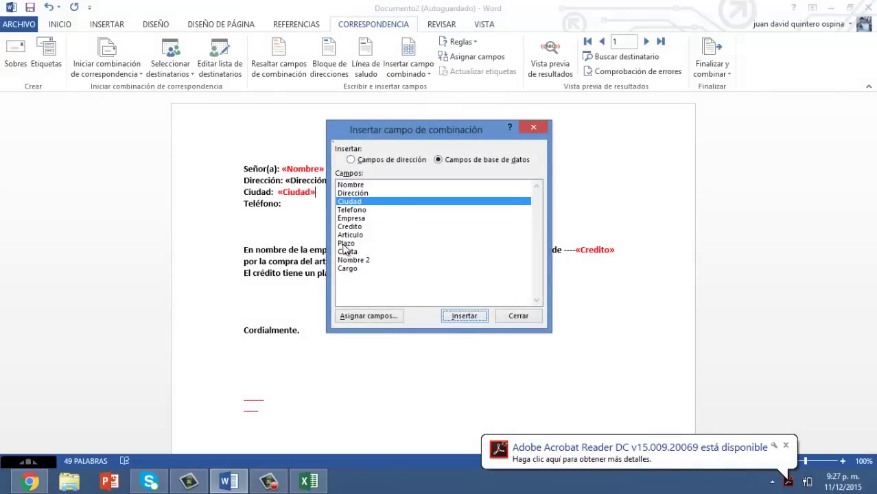
left_click(518, 317)
left_click(284, 203)
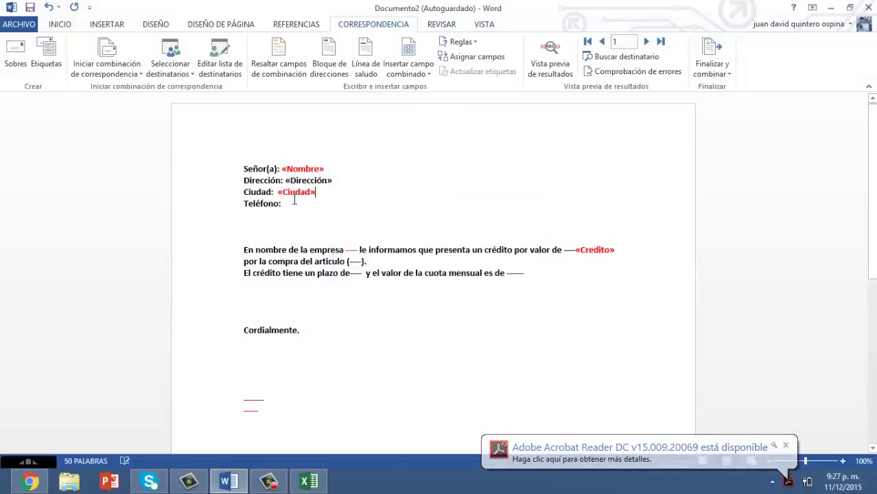
left_click(408, 74)
left_click(418, 133)
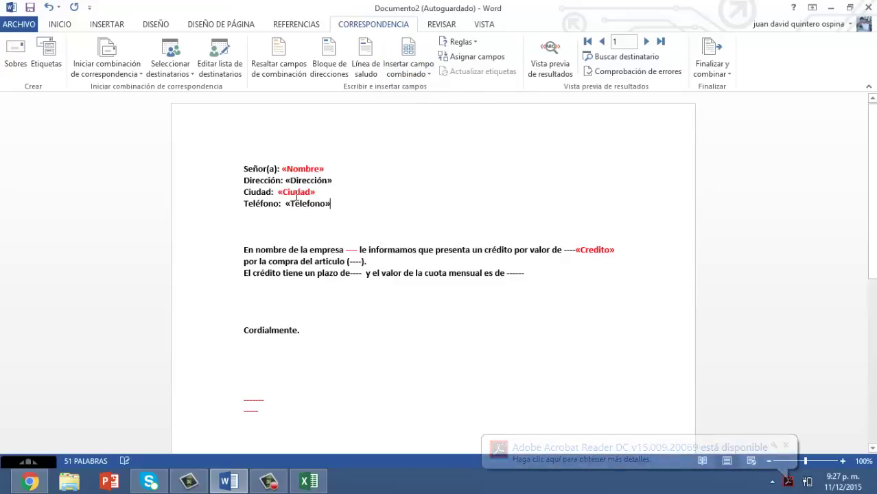
Colour the «Telefono» and «Dirección» merge fields red
double_click(339, 211)
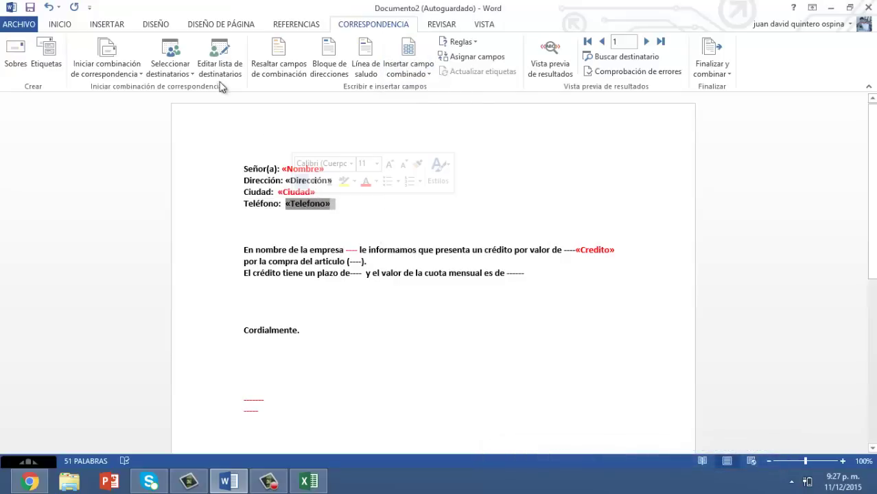
left_click(62, 24)
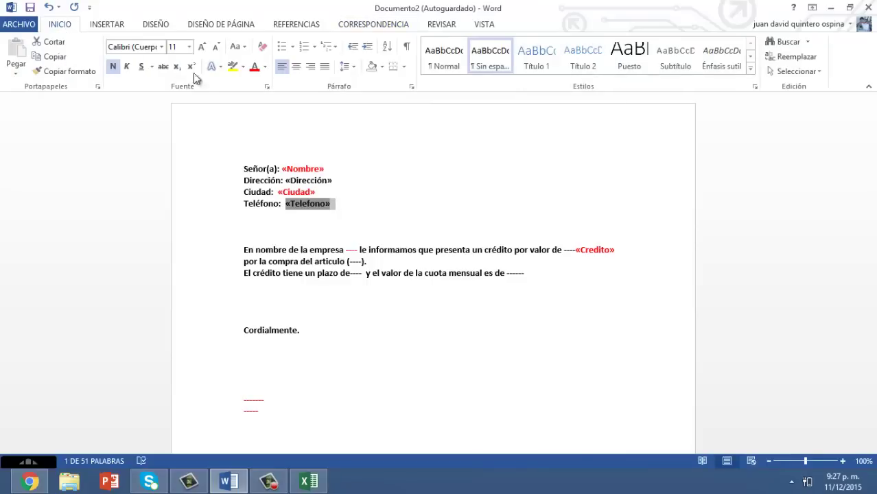
left_click(255, 70)
left_click_drag(336, 171, 291, 181)
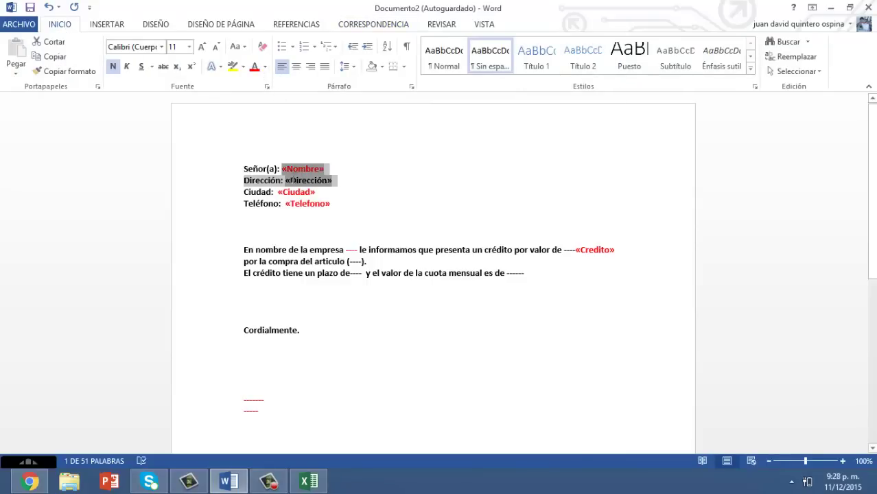
double_click(291, 180)
left_click(245, 66)
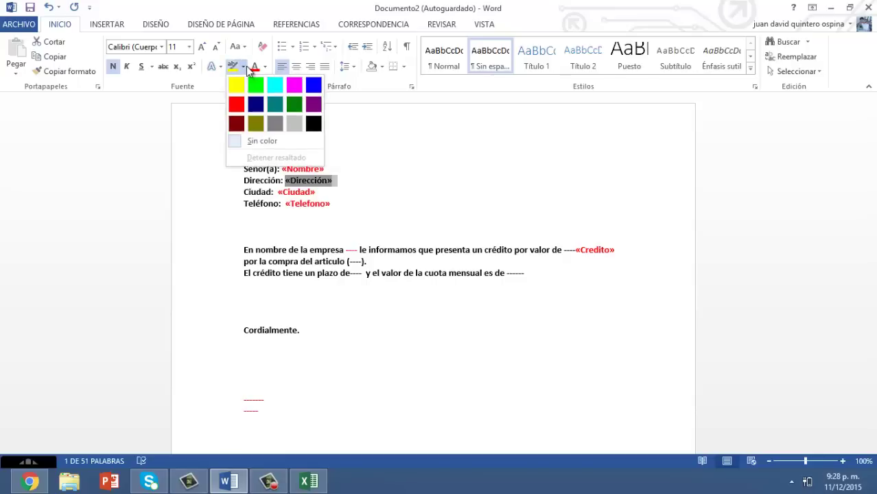
left_click(245, 66)
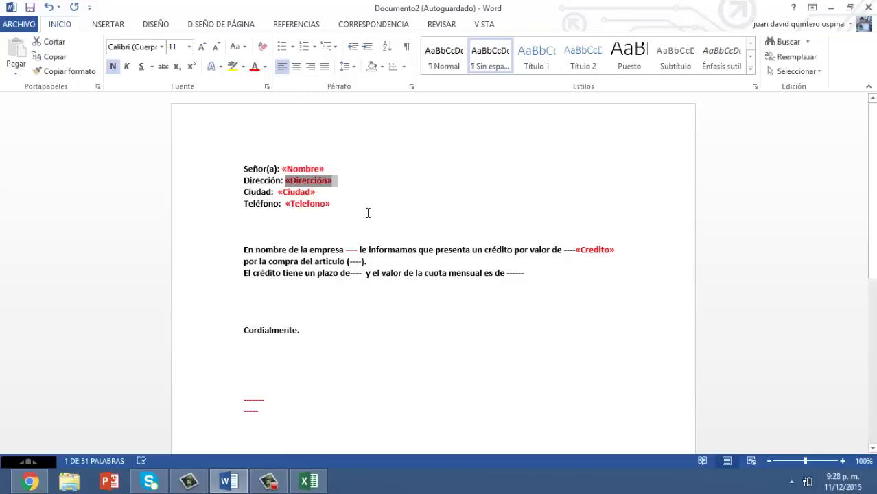
left_click(348, 250)
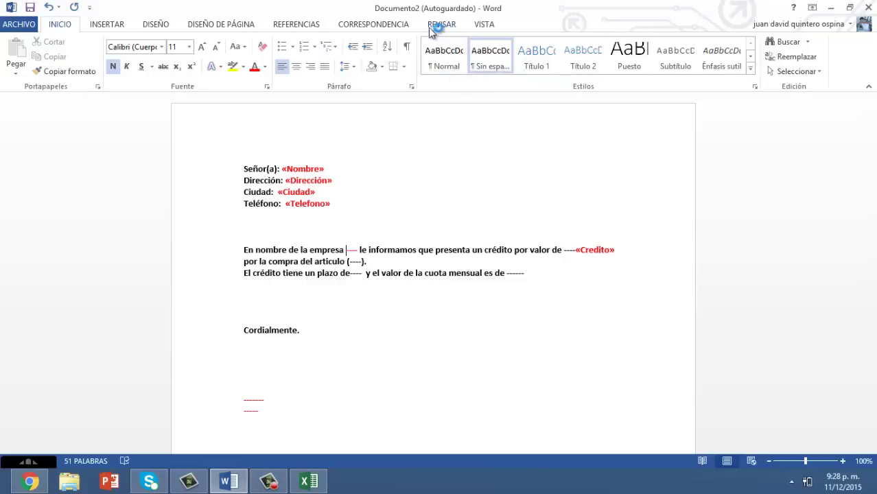
Replace the dashes after 'la empresa' with a red «Empresa» merge field
left_click(376, 25)
left_click(408, 69)
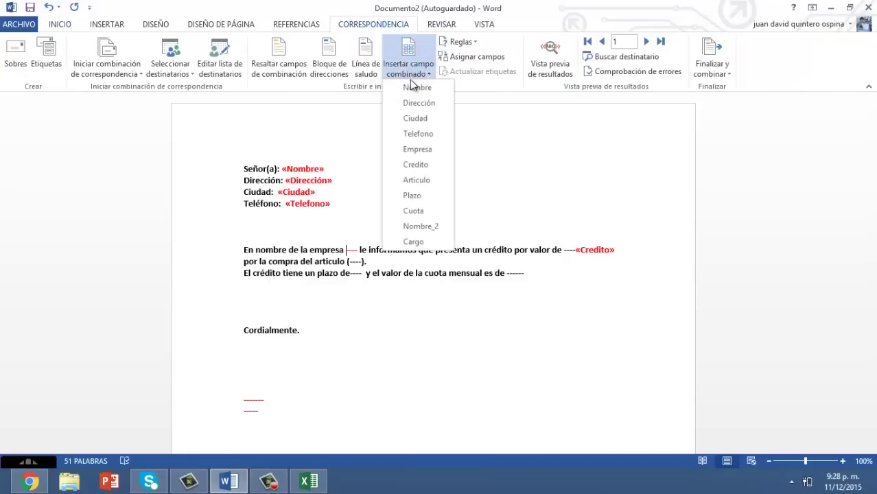
left_click(420, 149)
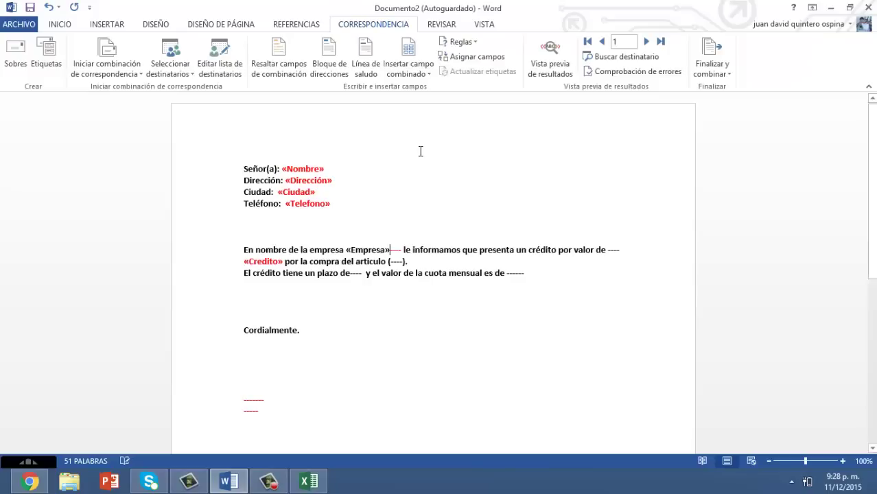
key("Delete")
key("Delete")
key("Delete")
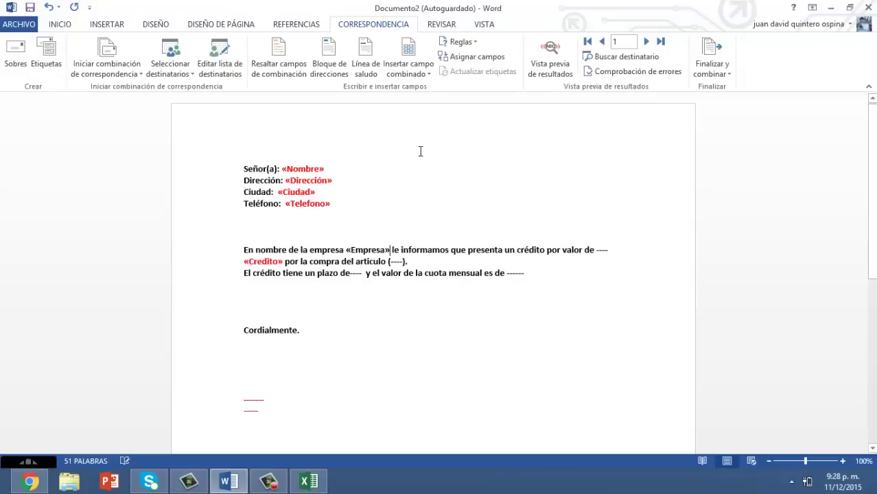
key("Delete")
key("Delete")
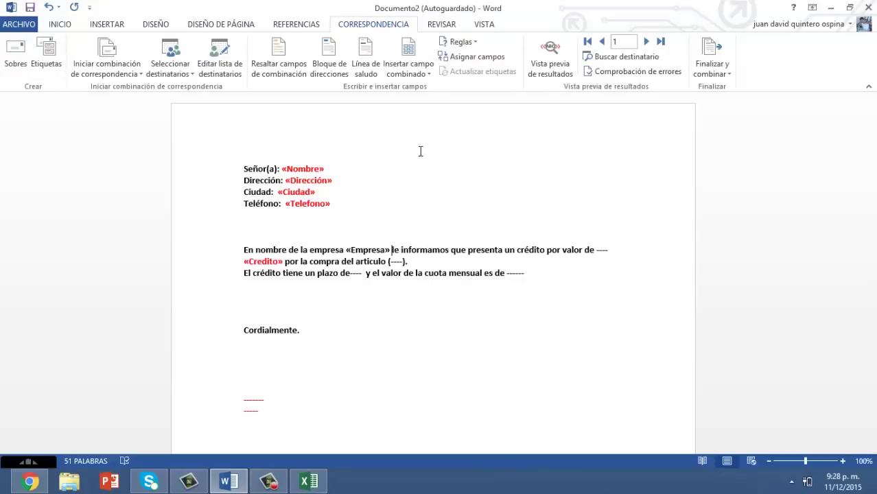
key("shift+Left")
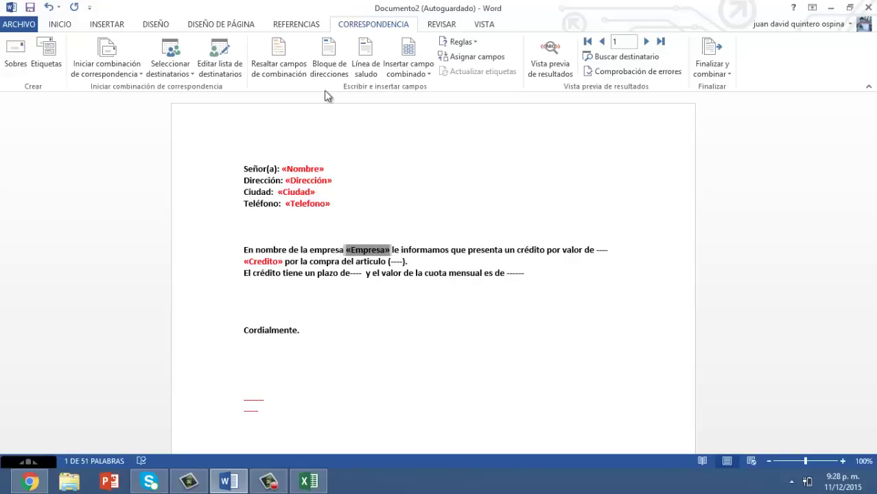
left_click(68, 29)
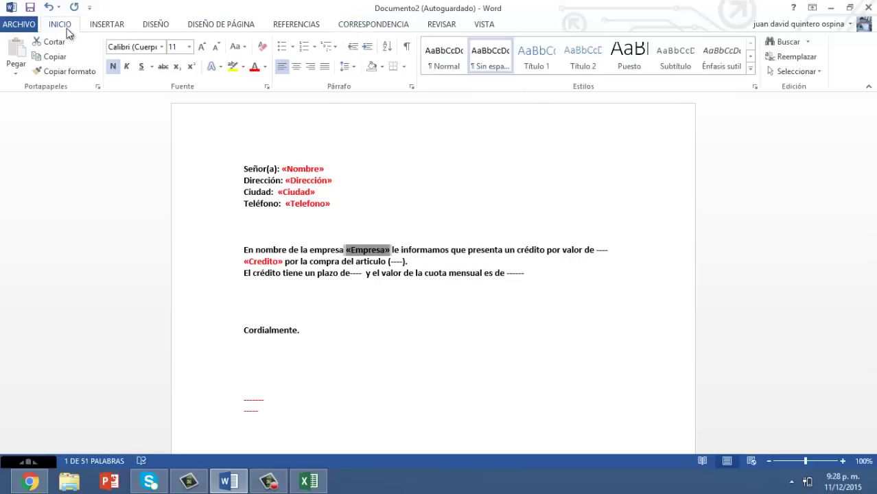
left_click(254, 67)
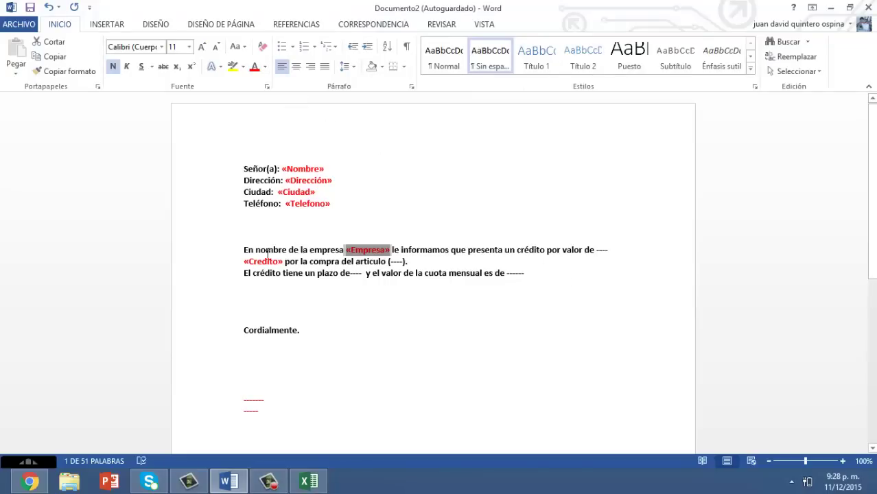
Remove the misplaced «Credito» field and insert a red «Credito» after 'valor de'
left_click(517, 252)
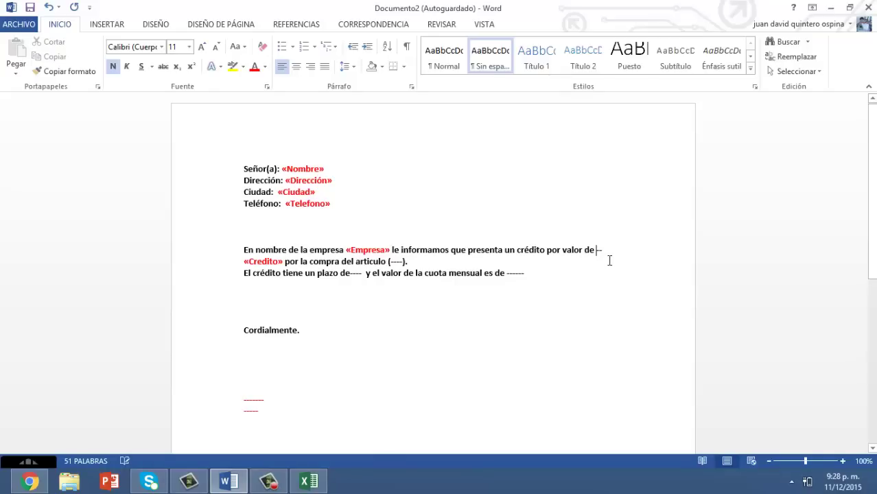
key("Delete")
key("Delete")
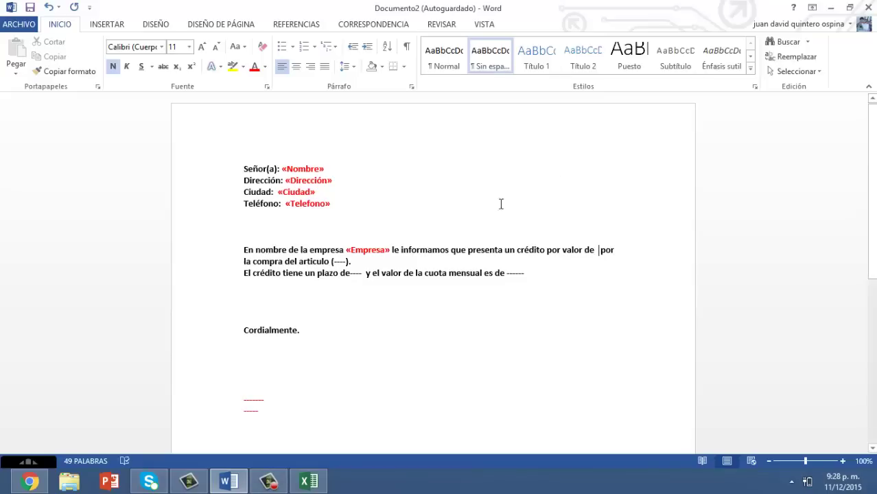
left_click(370, 26)
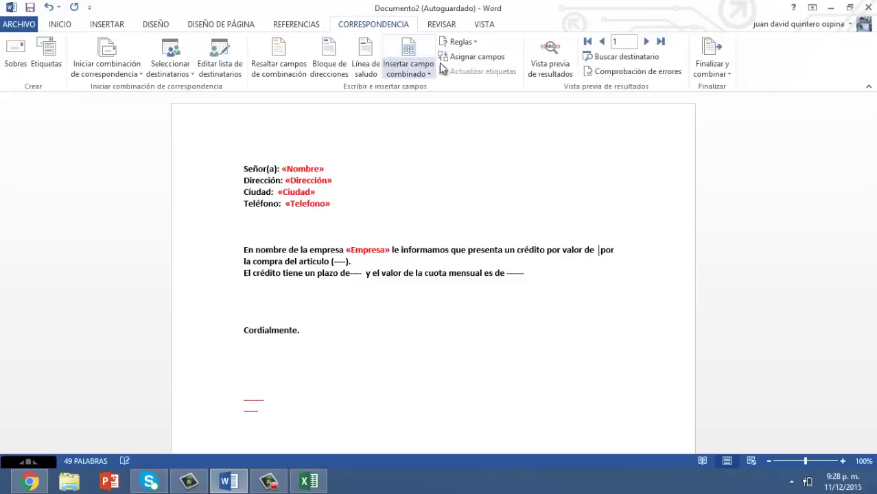
left_click(417, 70)
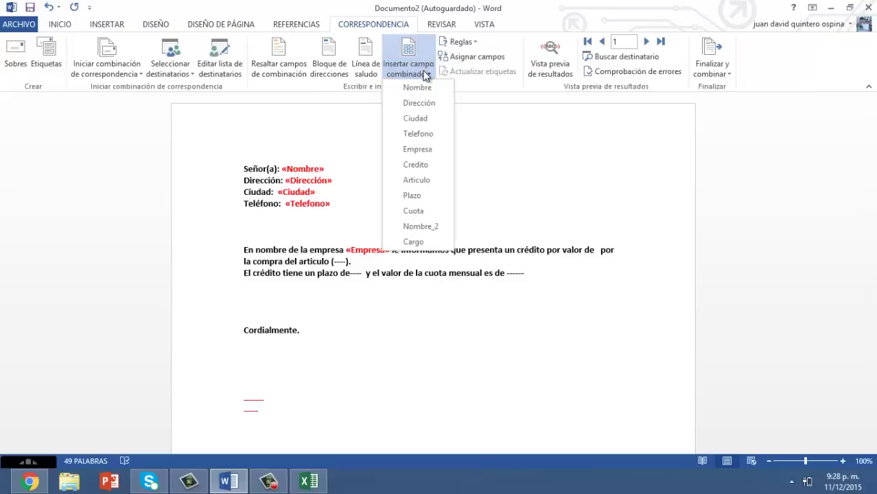
left_click(420, 167)
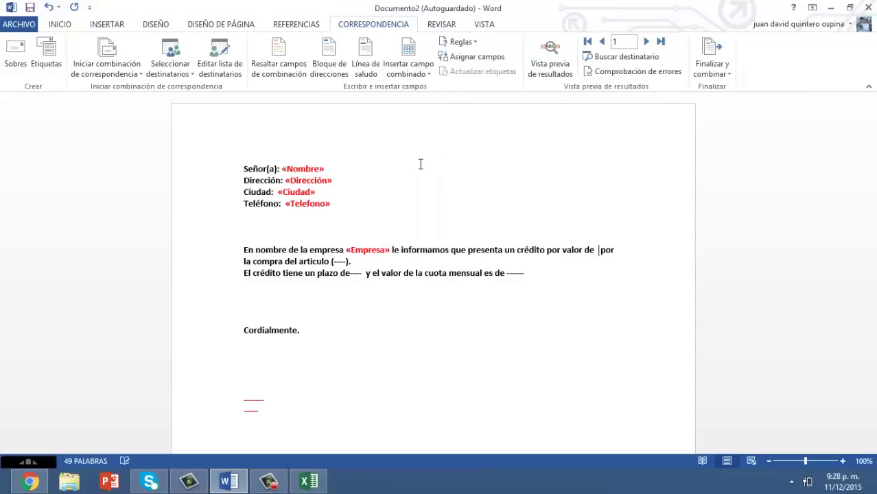
key("shift+Left")
key("shift+Left")
key("shift+Left")
key("shift+Left")
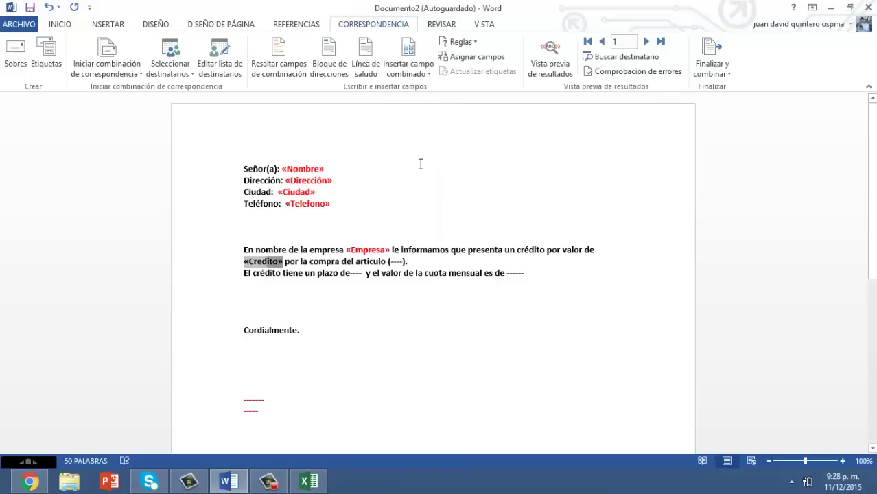
key("shift+Left")
key("shift+Left")
key("shift+Left")
key("shift+Left")
key("shift+Left")
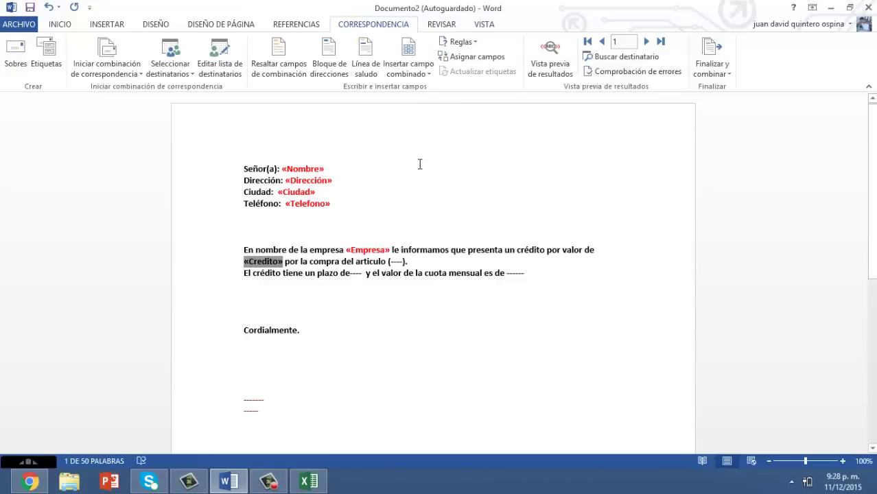
left_click(63, 25)
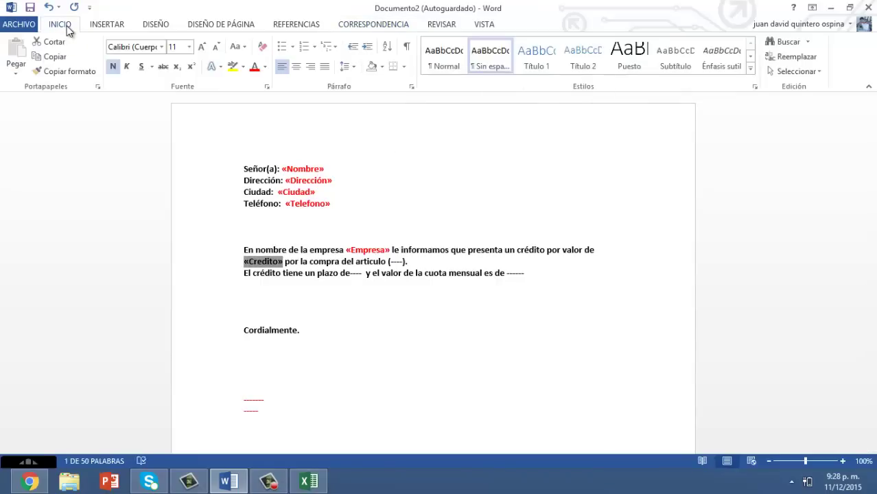
left_click(259, 69)
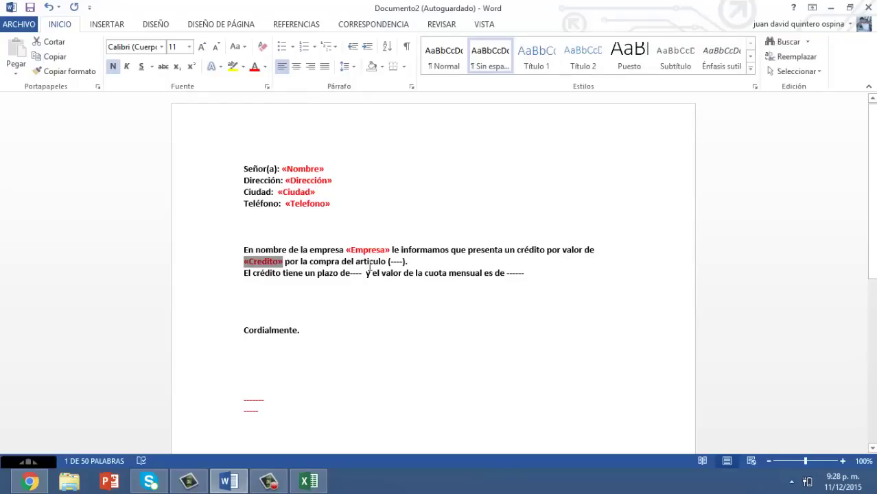
left_click(392, 262)
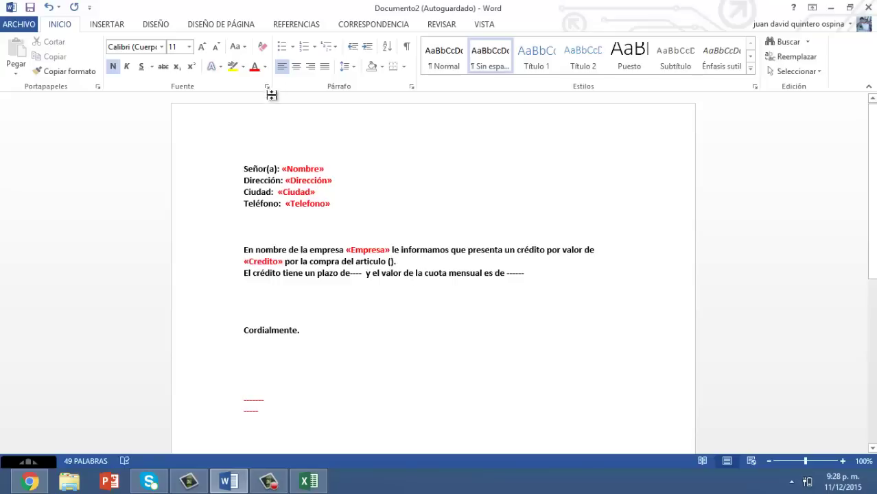
Insert the Articulo, Plazo and Cuota merge fields in place of the dash placeholders
left_click(356, 26)
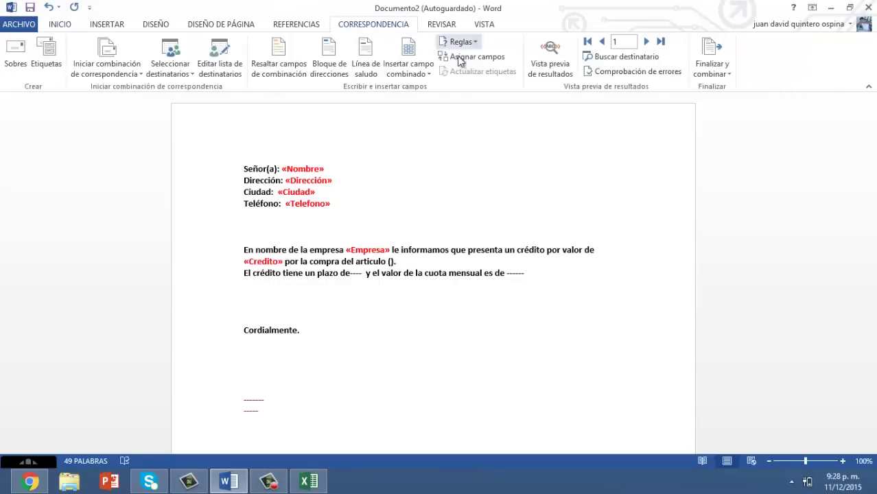
left_click(427, 73)
left_click(420, 180)
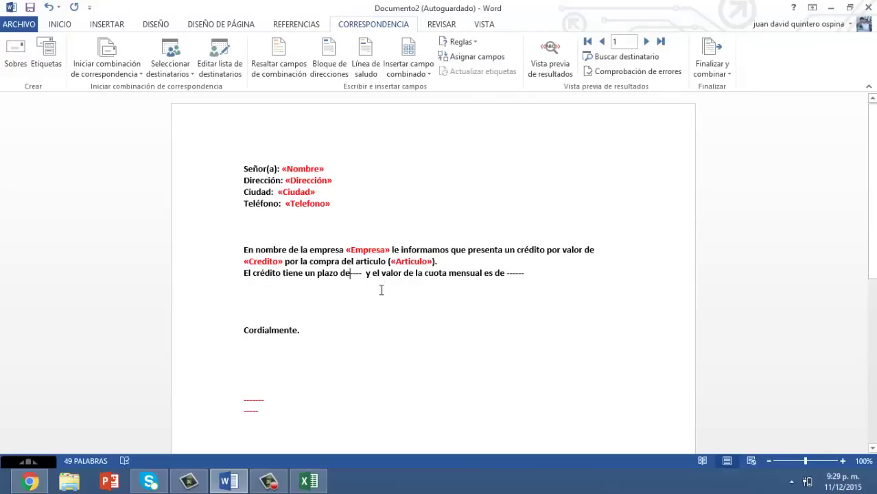
key("Delete")
key("Delete")
key("Delete")
key("Delete")
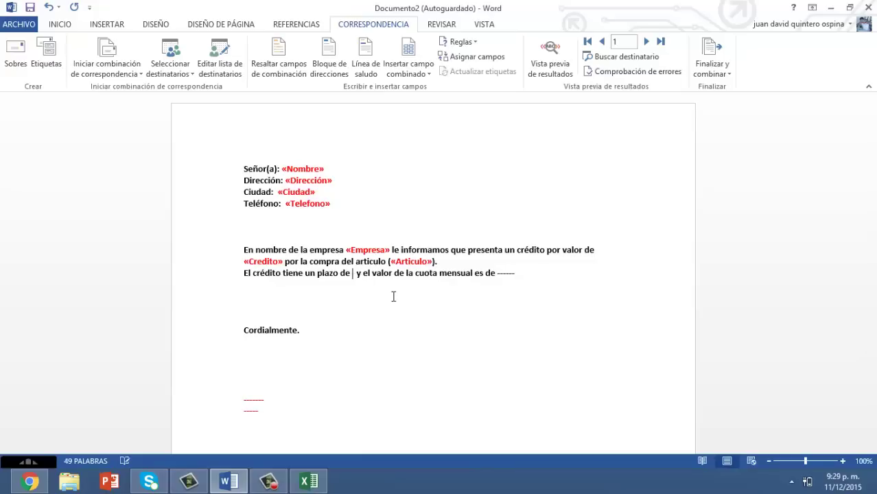
left_click(65, 25)
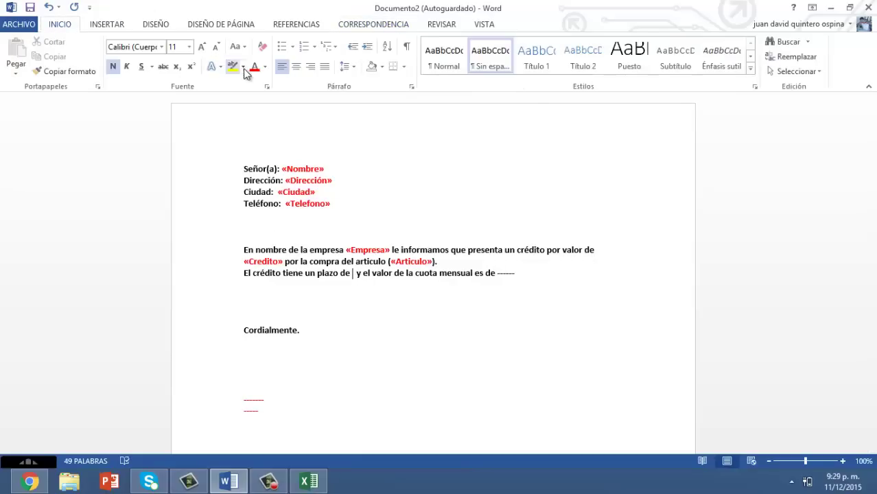
left_click(364, 24)
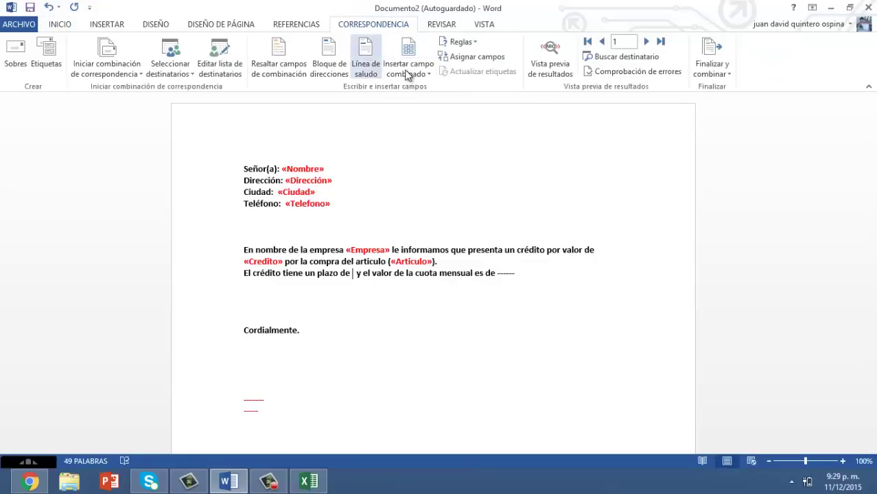
left_click(408, 69)
left_click(430, 196)
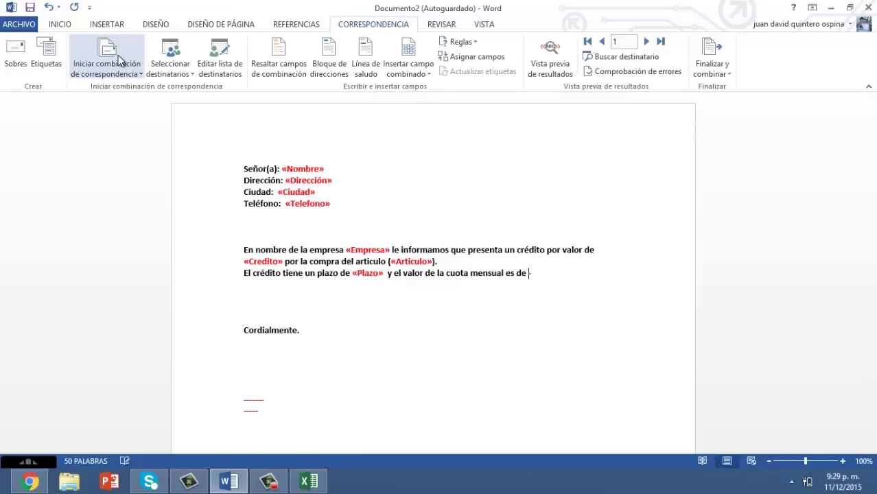
left_click(67, 25)
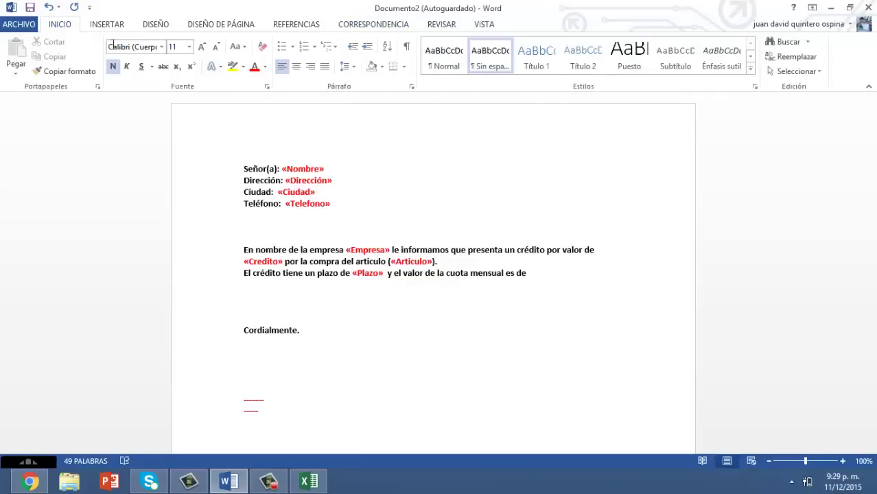
left_click(374, 26)
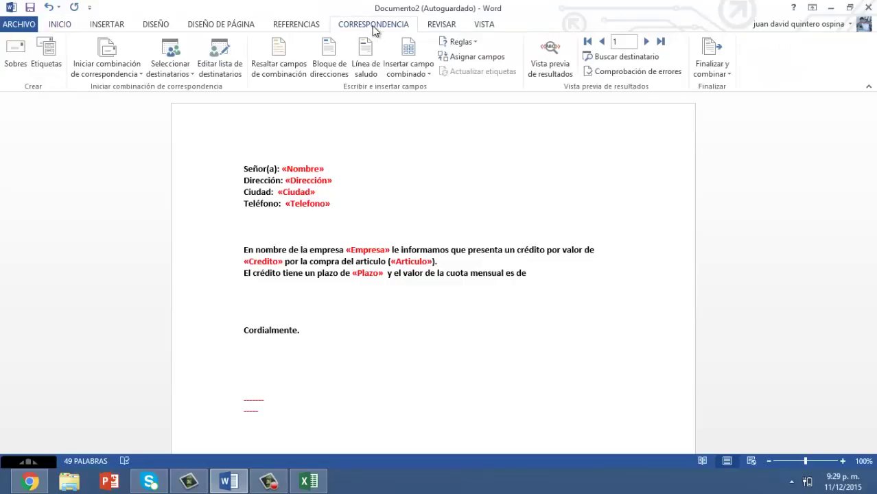
left_click(408, 66)
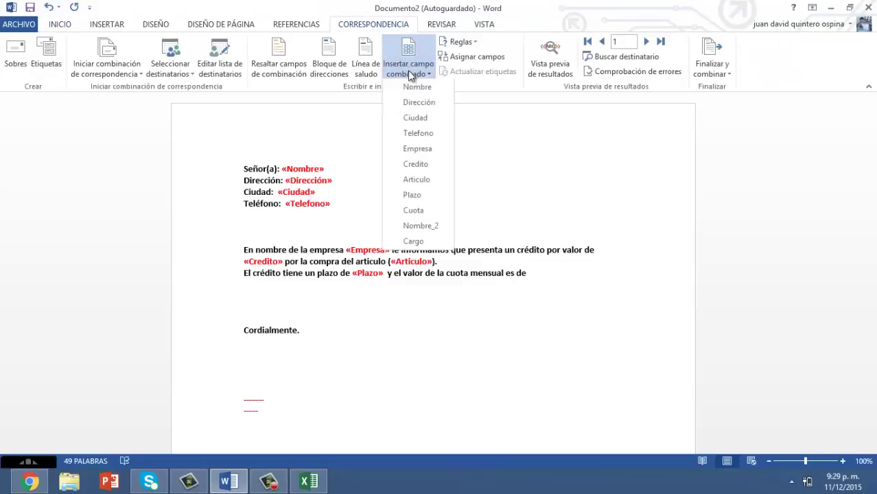
left_click(416, 210)
Add the Nombre_2 and Cargo merge fields as the signature lines
left_click(245, 402)
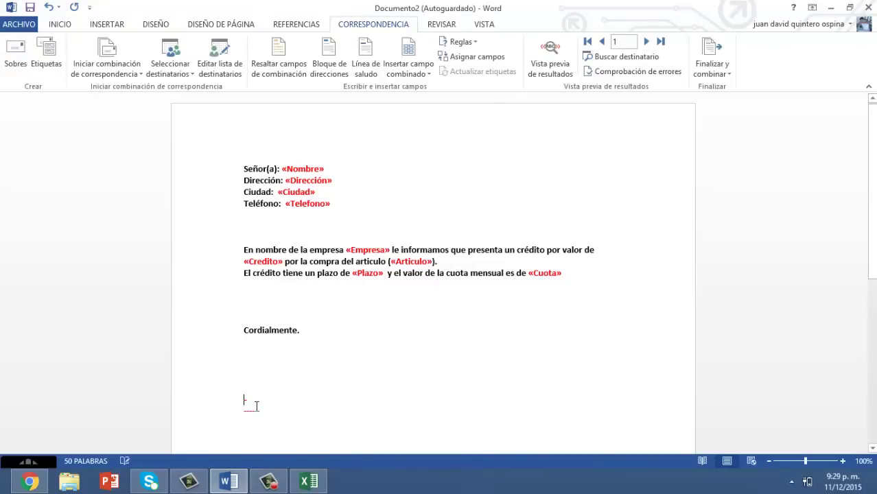
left_click(415, 69)
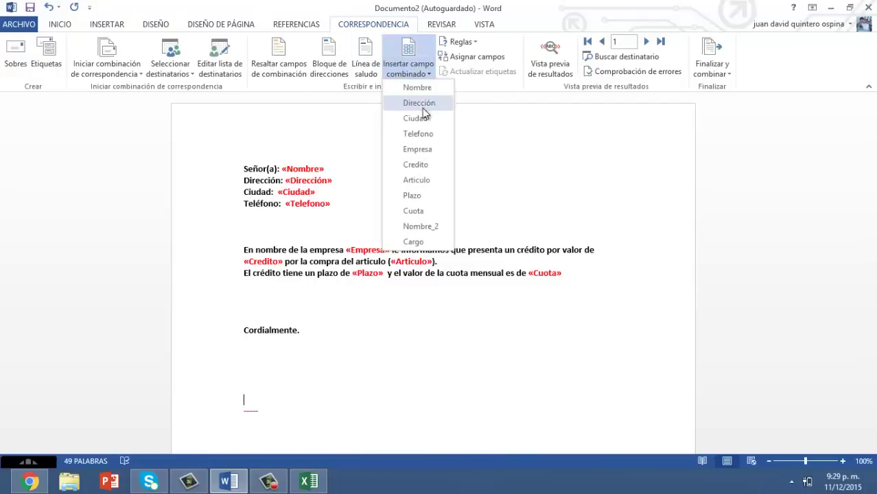
left_click(420, 226)
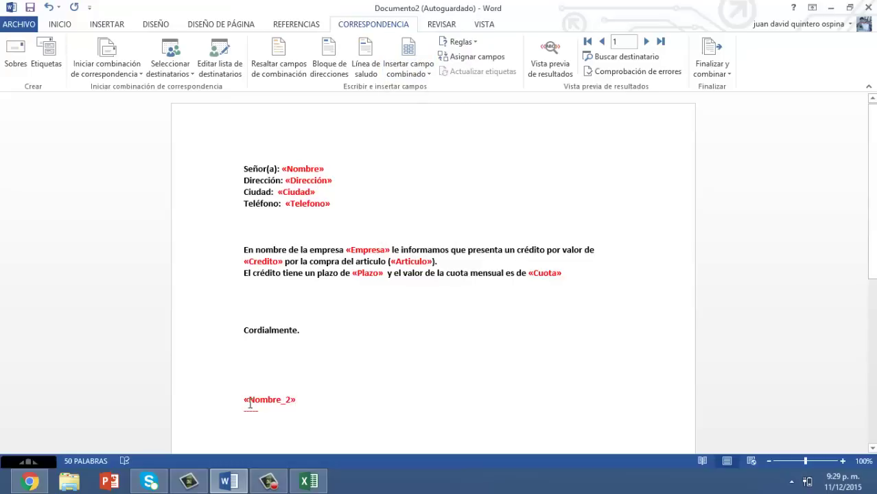
left_click(245, 411)
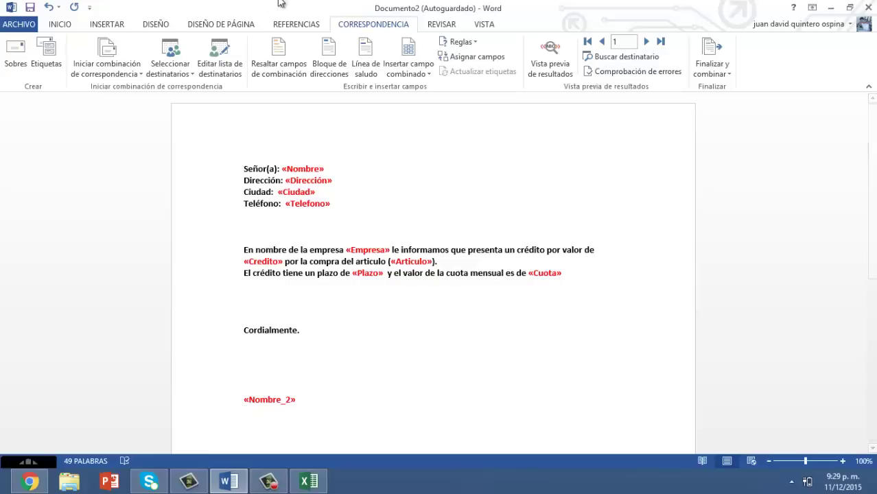
left_click(409, 72)
left_click(414, 241)
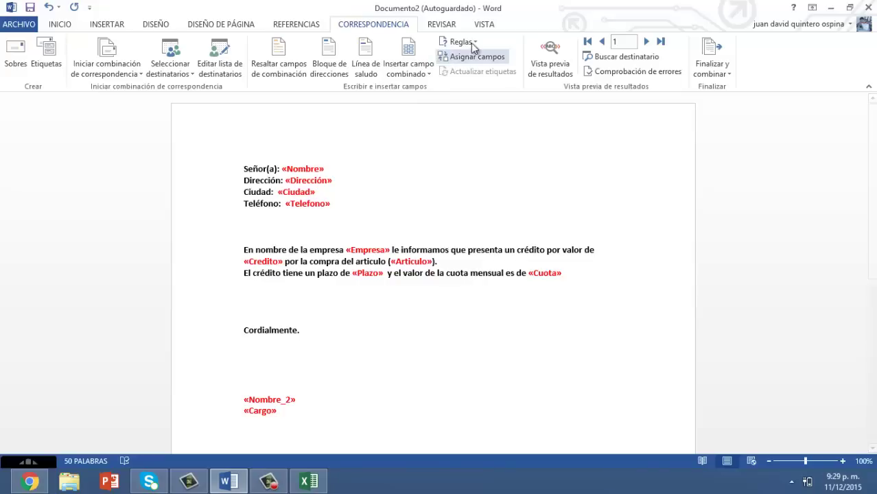
Preview the merged letter showing record 1's data (COPITO S.A, 2000000, Motocicleta)
left_click(548, 74)
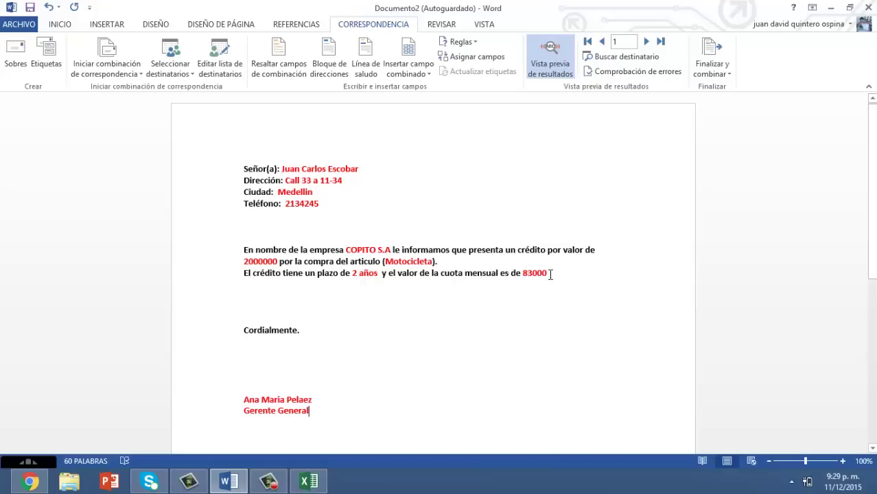
Check the first client's row A2–E2 in Excel against the preview, then return to Word
left_click(309, 481)
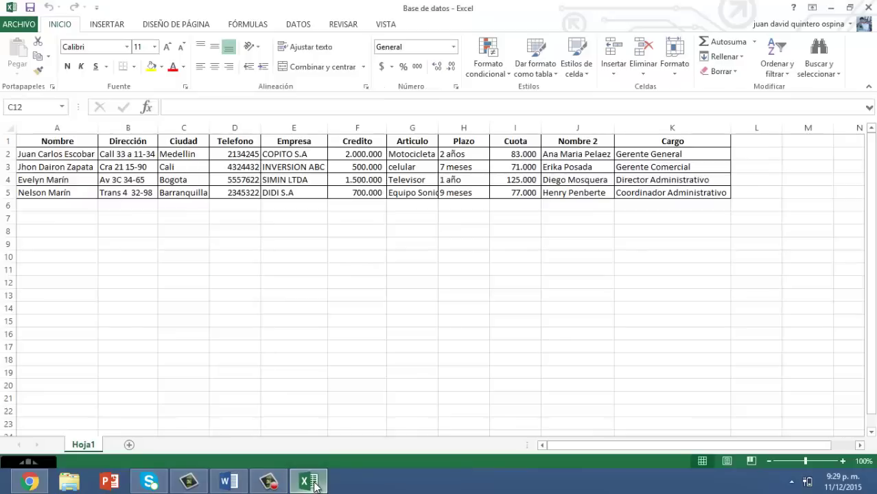
left_click(52, 155)
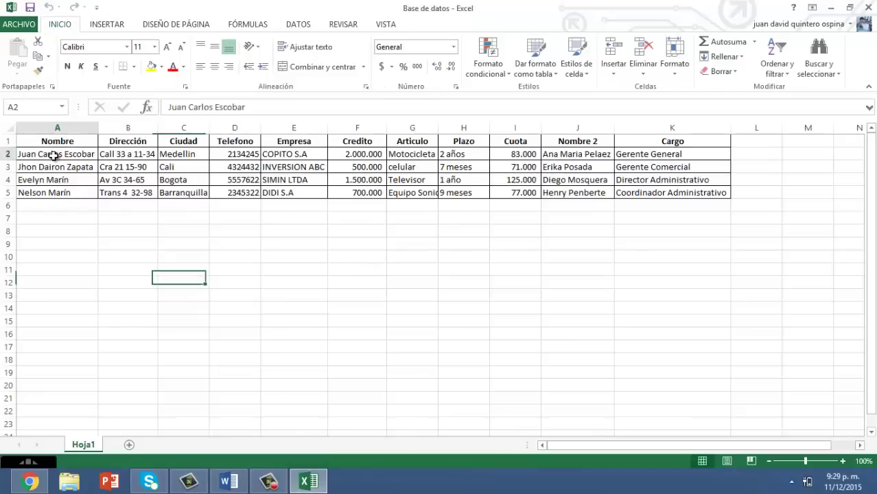
left_click(142, 155)
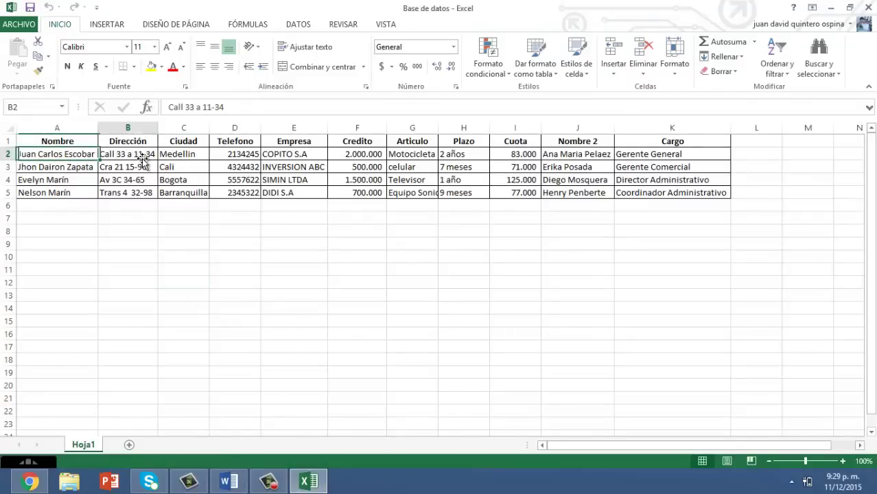
left_click(182, 155)
left_click(250, 155)
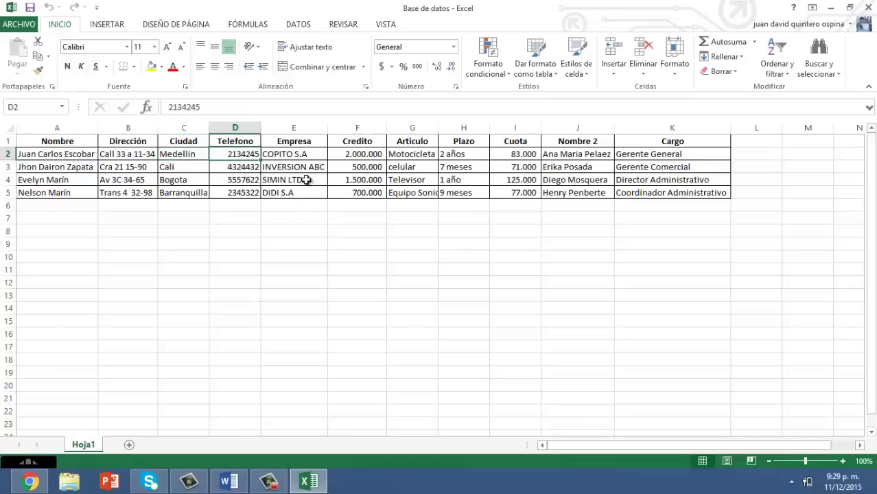
left_click(306, 158)
key("alt+Tab")
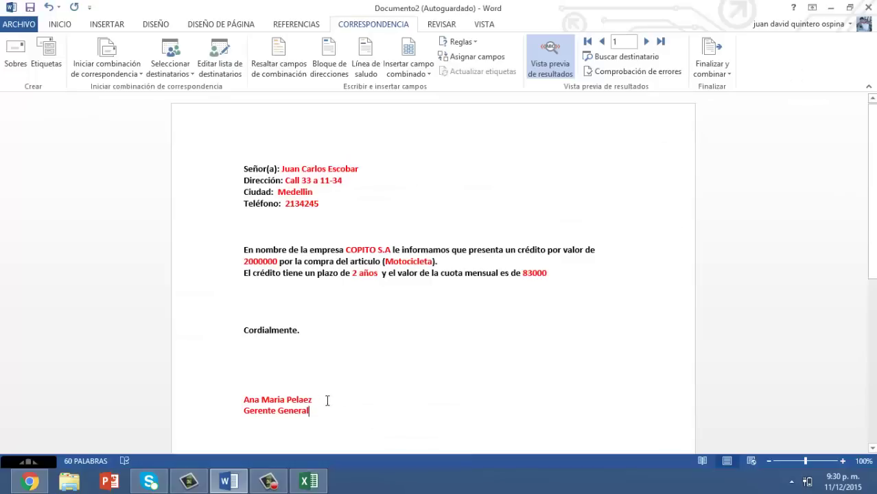
Advance the preview to record 2 (INVERSION ABC, 500000), then switch to Excel
left_click(647, 41)
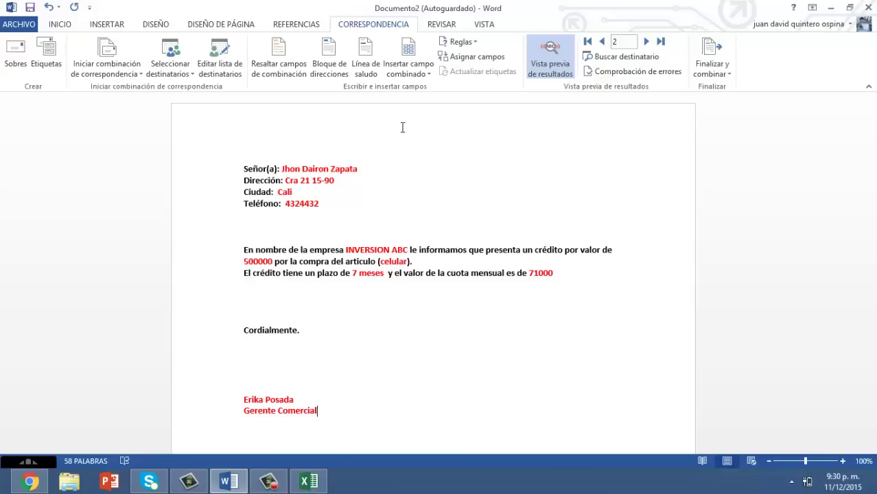
key("alt+Tab")
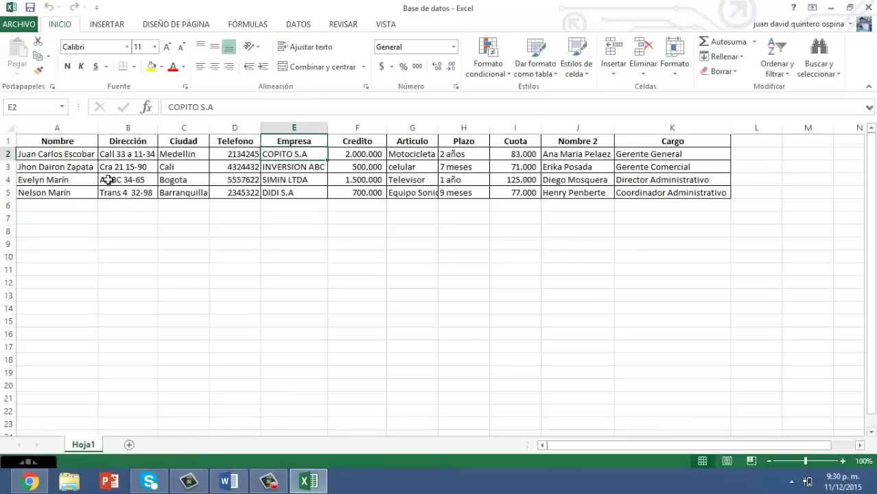
Compare the second client's Excel row (article, credit term, 71000 monthly payment) with the Word preview
left_click(58, 178)
left_click(53, 169)
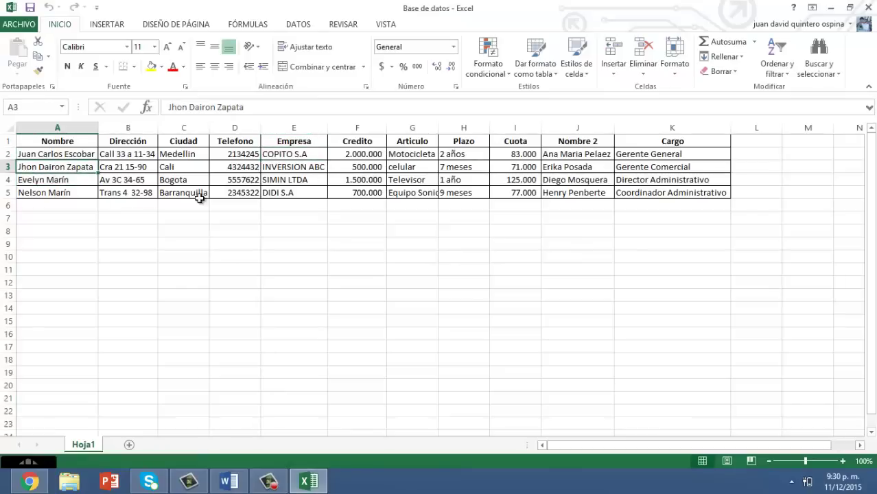
left_click(413, 166)
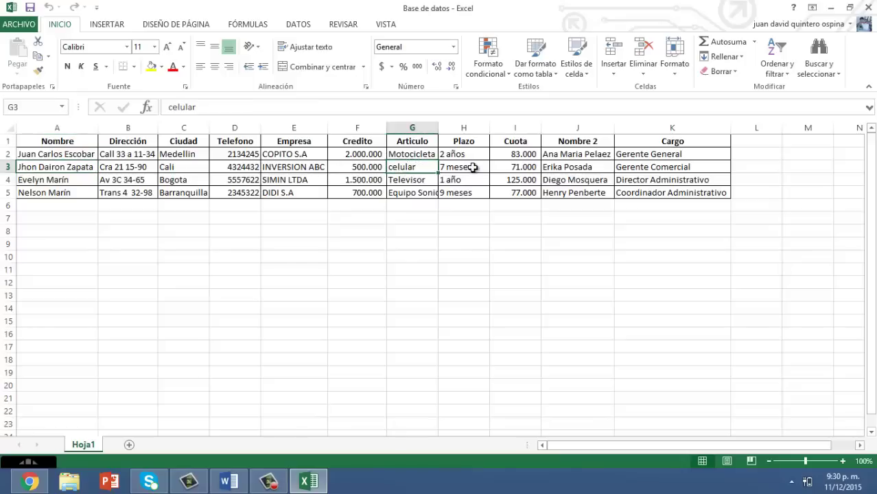
left_click(472, 167)
left_click(513, 169)
key("alt+Tab")
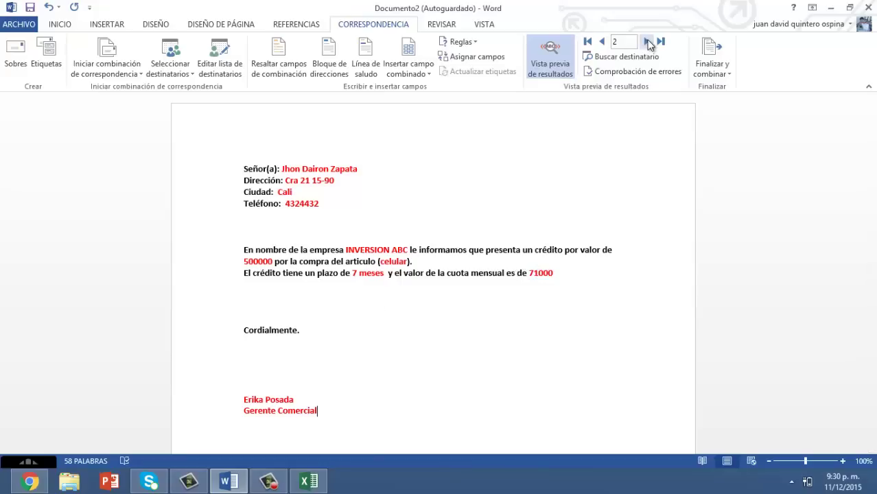
Page back and forth between records 3 and 4 of the merge preview
left_click(648, 42)
left_click(648, 42)
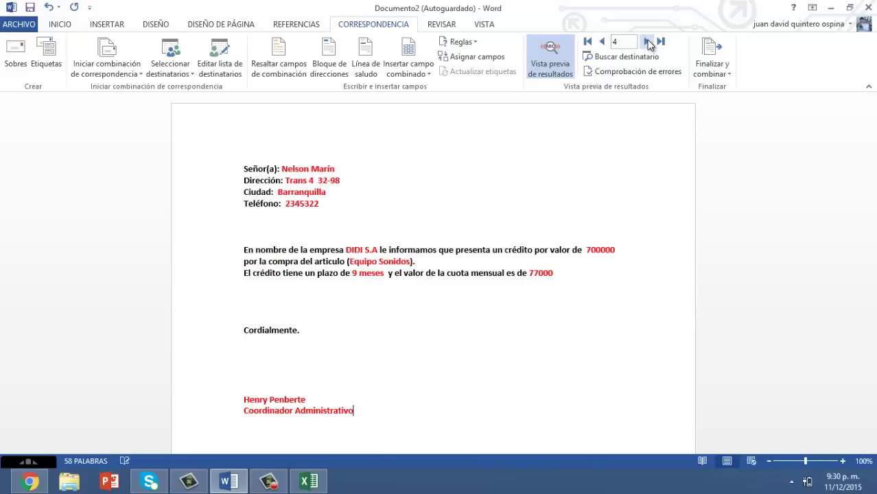
left_click(603, 42)
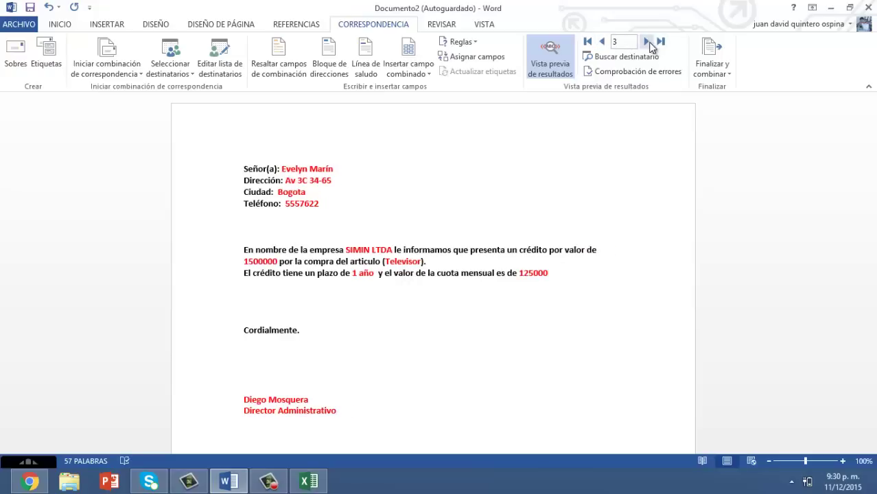
left_click(648, 42)
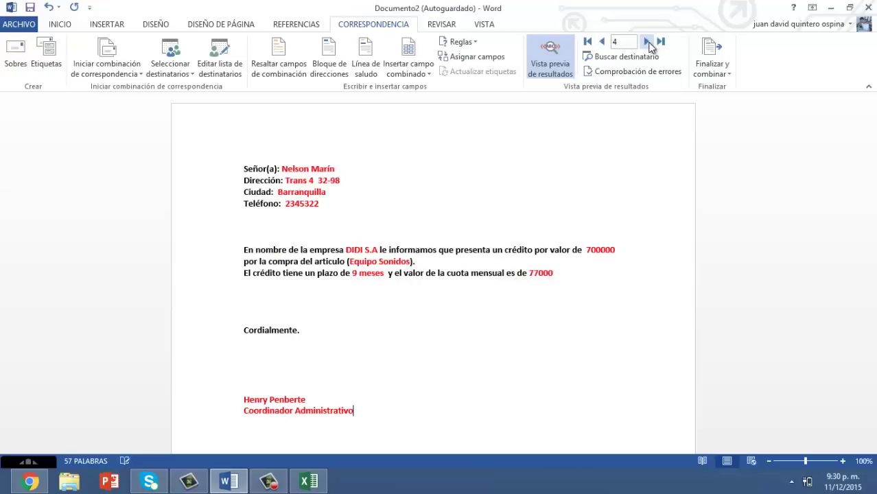
left_click(604, 42)
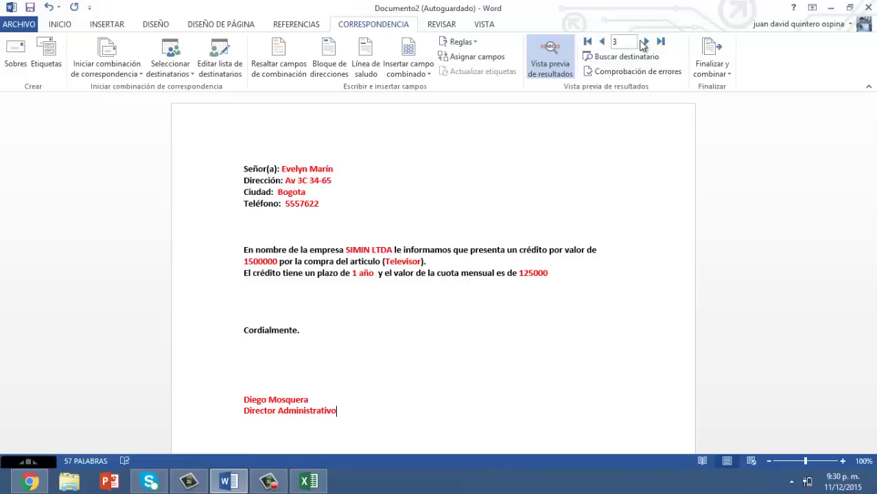
left_click(646, 42)
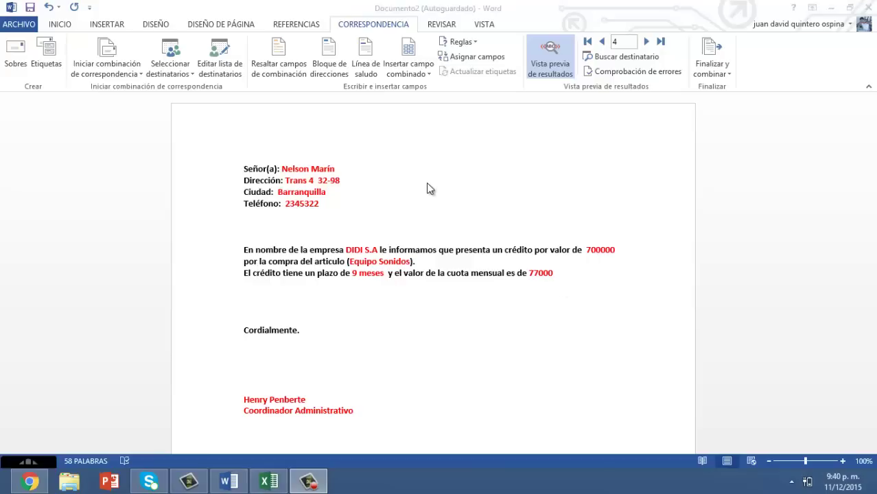
Step back to record 1, then forward to record 4 (DIDI S.A, 700000, Equipo Sonidos, 77000)
left_click(649, 44)
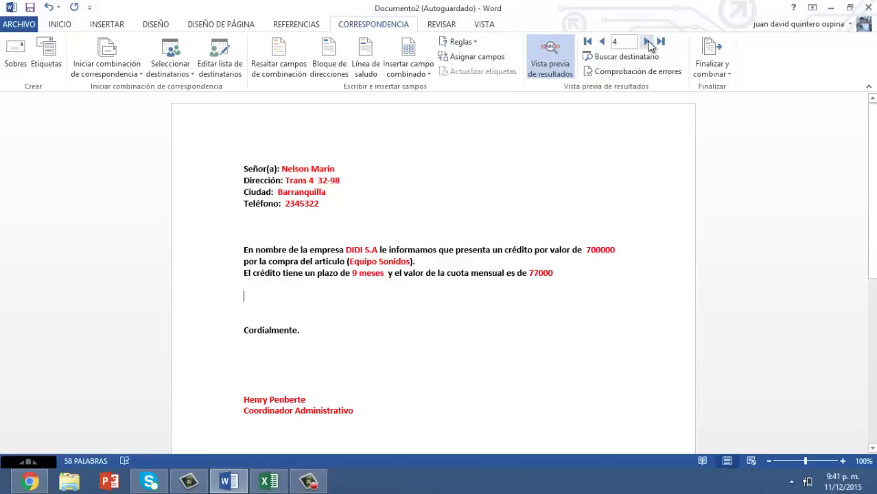
left_click(603, 43)
left_click(603, 43)
left_click(603, 43)
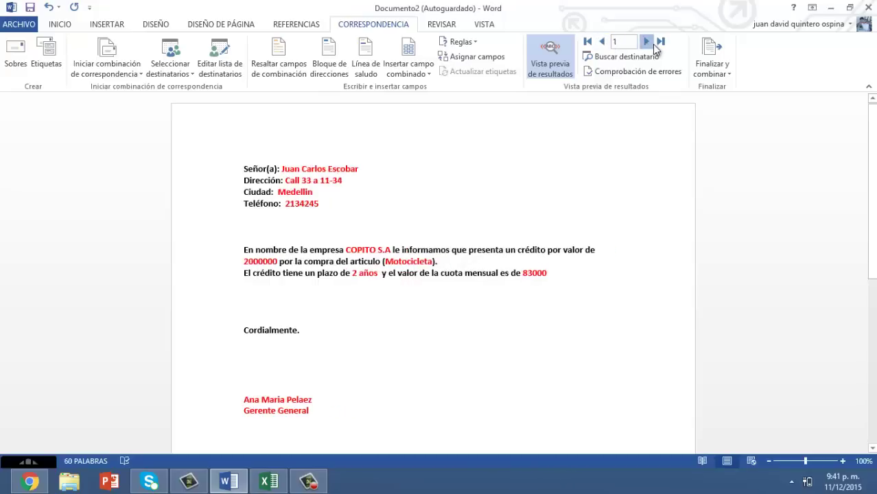
left_click(646, 41)
left_click(646, 42)
left_click(646, 42)
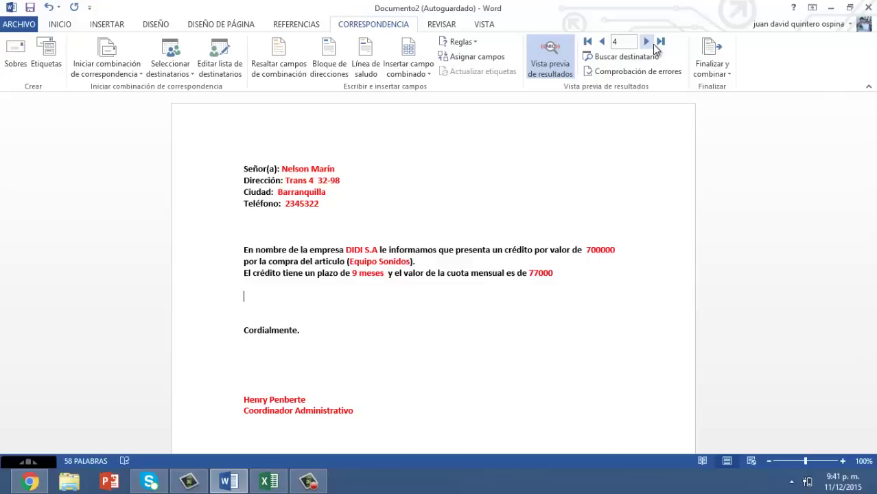
Merge all records via Finalizar y combinar > Editar documentos individuales into the new document Cartas2
left_click(711, 76)
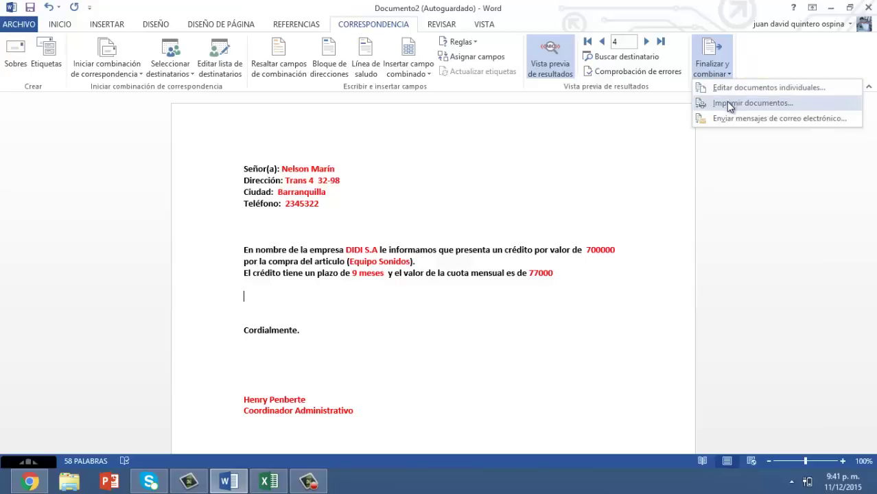
left_click(767, 90)
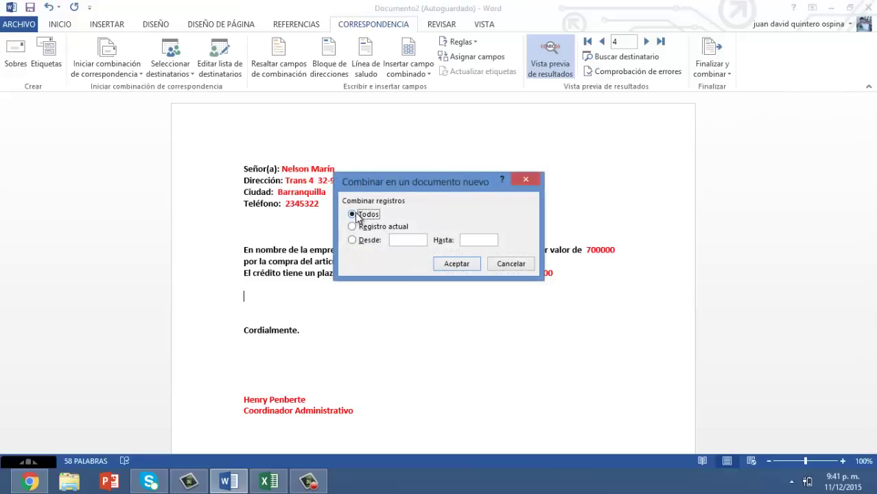
left_click(456, 263)
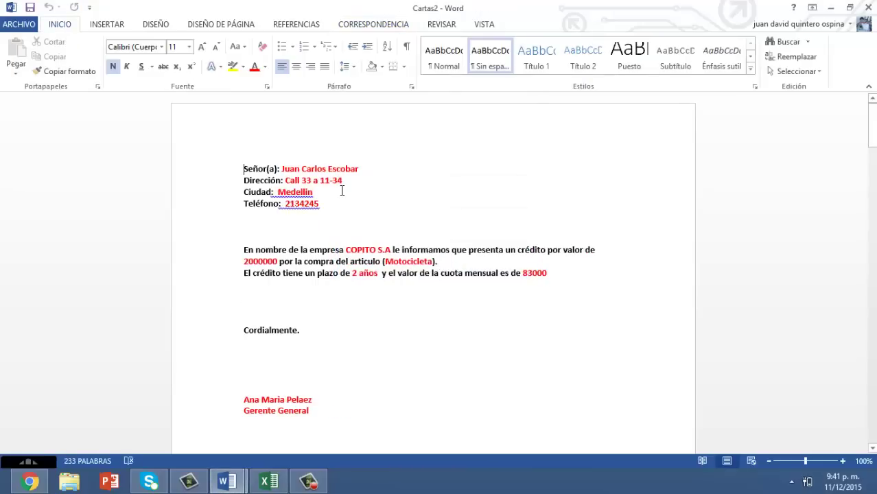
scroll(424, 191, "down", 1)
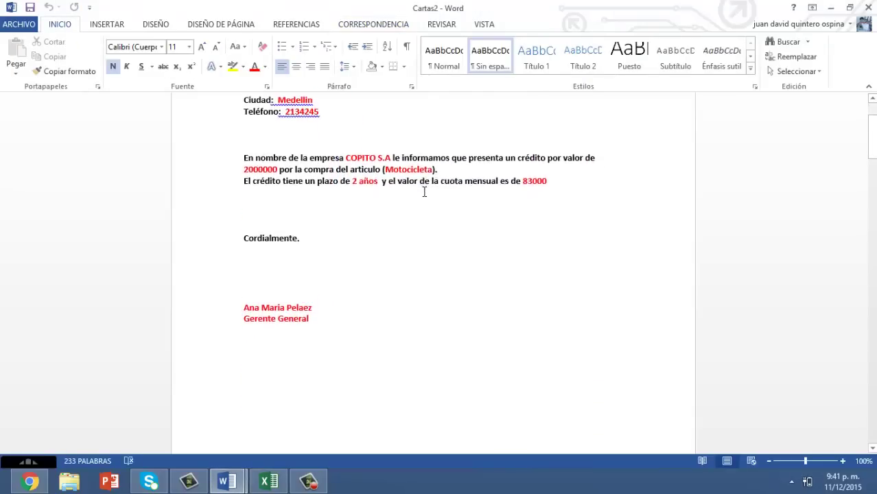
scroll(424, 191, "down", 6)
scroll(424, 191, "down", 5)
scroll(424, 191, "down", 4)
scroll(424, 191, "down", 2)
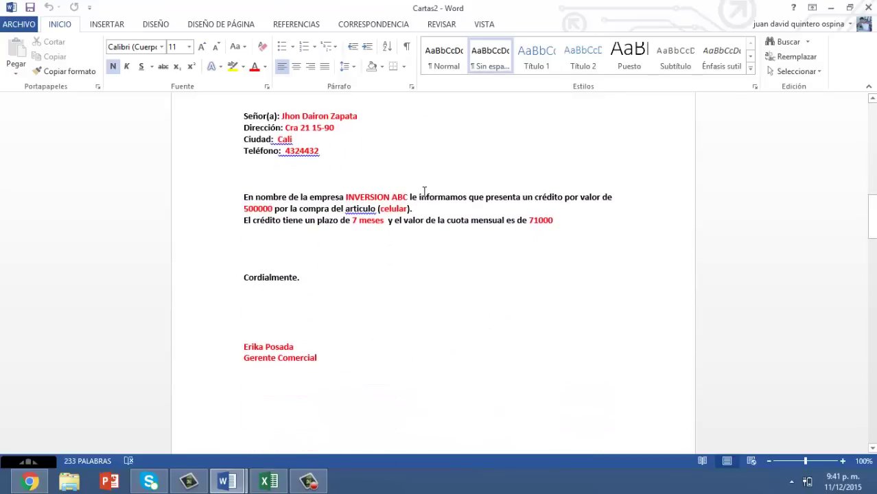
scroll(424, 191, "down", 2)
scroll(424, 191, "down", 6)
scroll(424, 192, "down", 4)
scroll(424, 192, "down", 7)
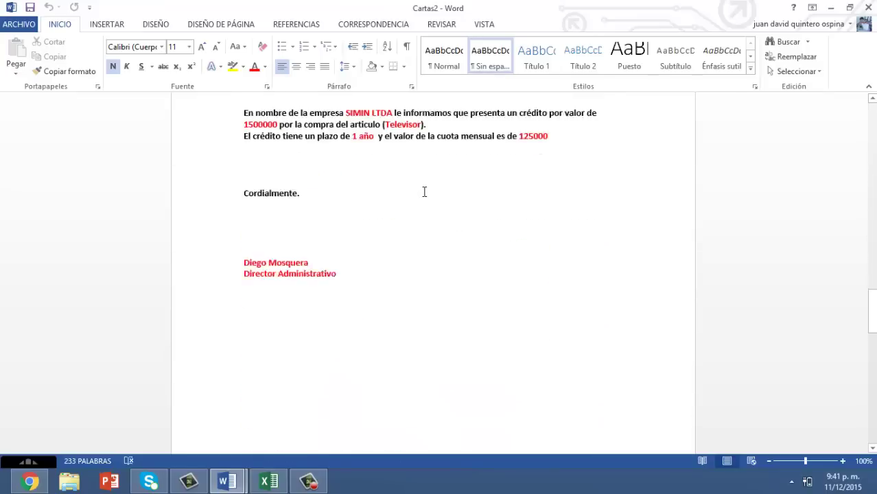
scroll(424, 191, "down", 3)
scroll(424, 191, "down", 7)
scroll(424, 192, "down", 6)
scroll(424, 191, "down", 1)
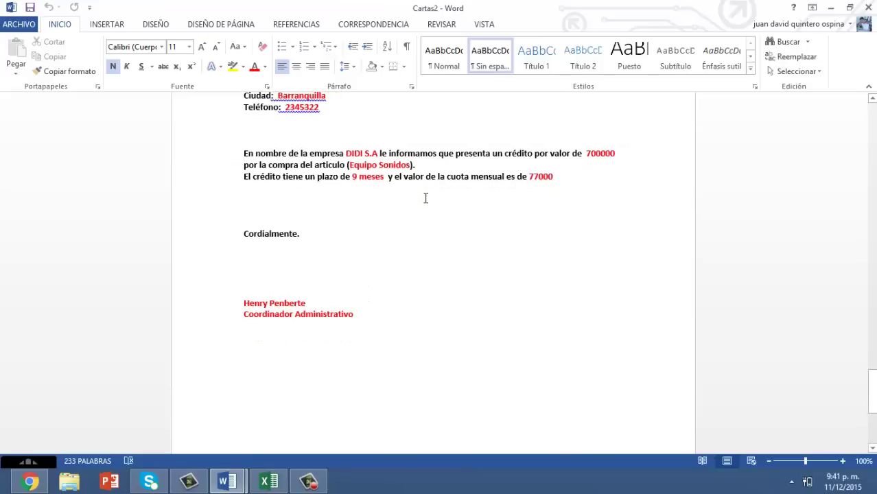
scroll(431, 254, "down", 2)
scroll(430, 255, "down", 5)
scroll(431, 254, "up", 5)
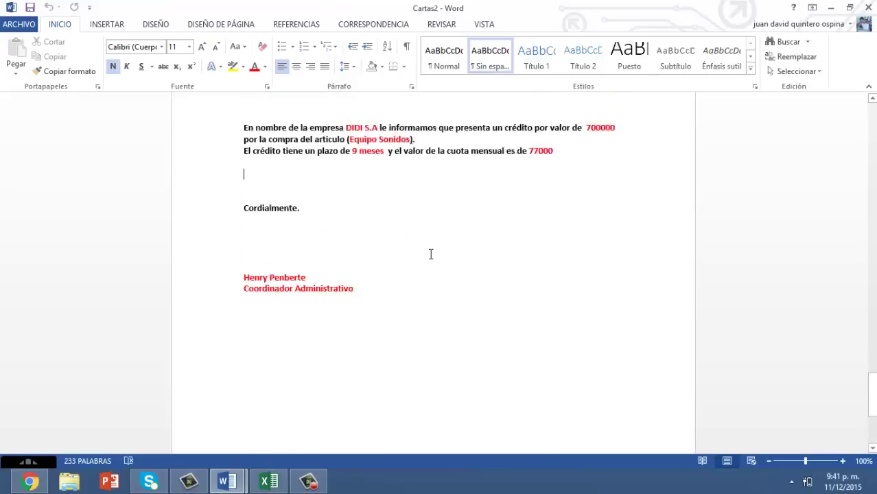
scroll(431, 255, "up", 10)
scroll(431, 254, "up", 8)
scroll(431, 254, "up", 8)
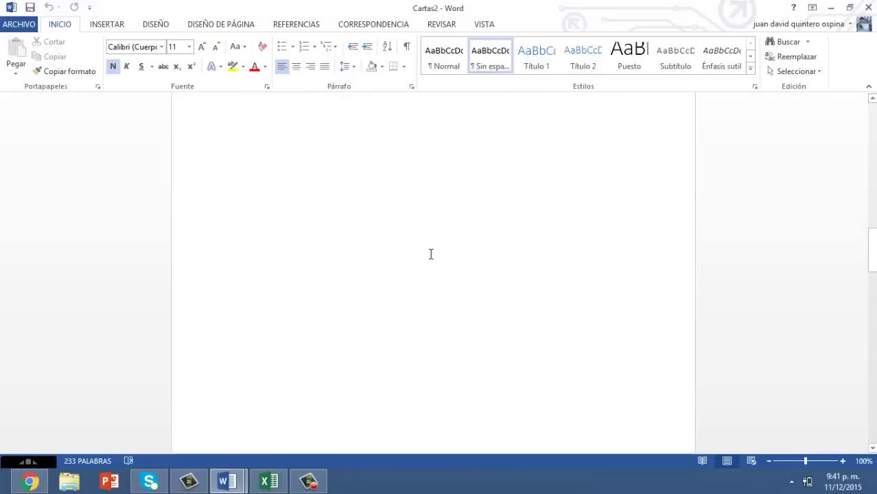
scroll(431, 254, "up", 10)
scroll(431, 254, "up", 10)
scroll(431, 254, "up", 5)
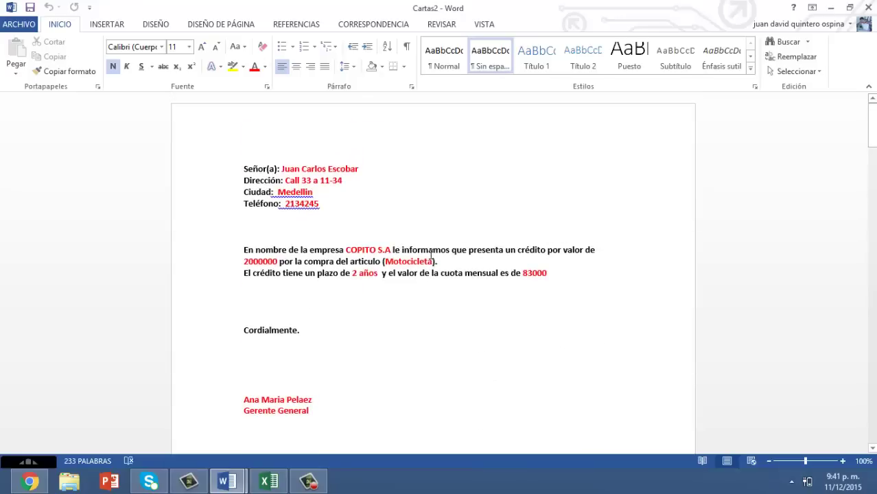